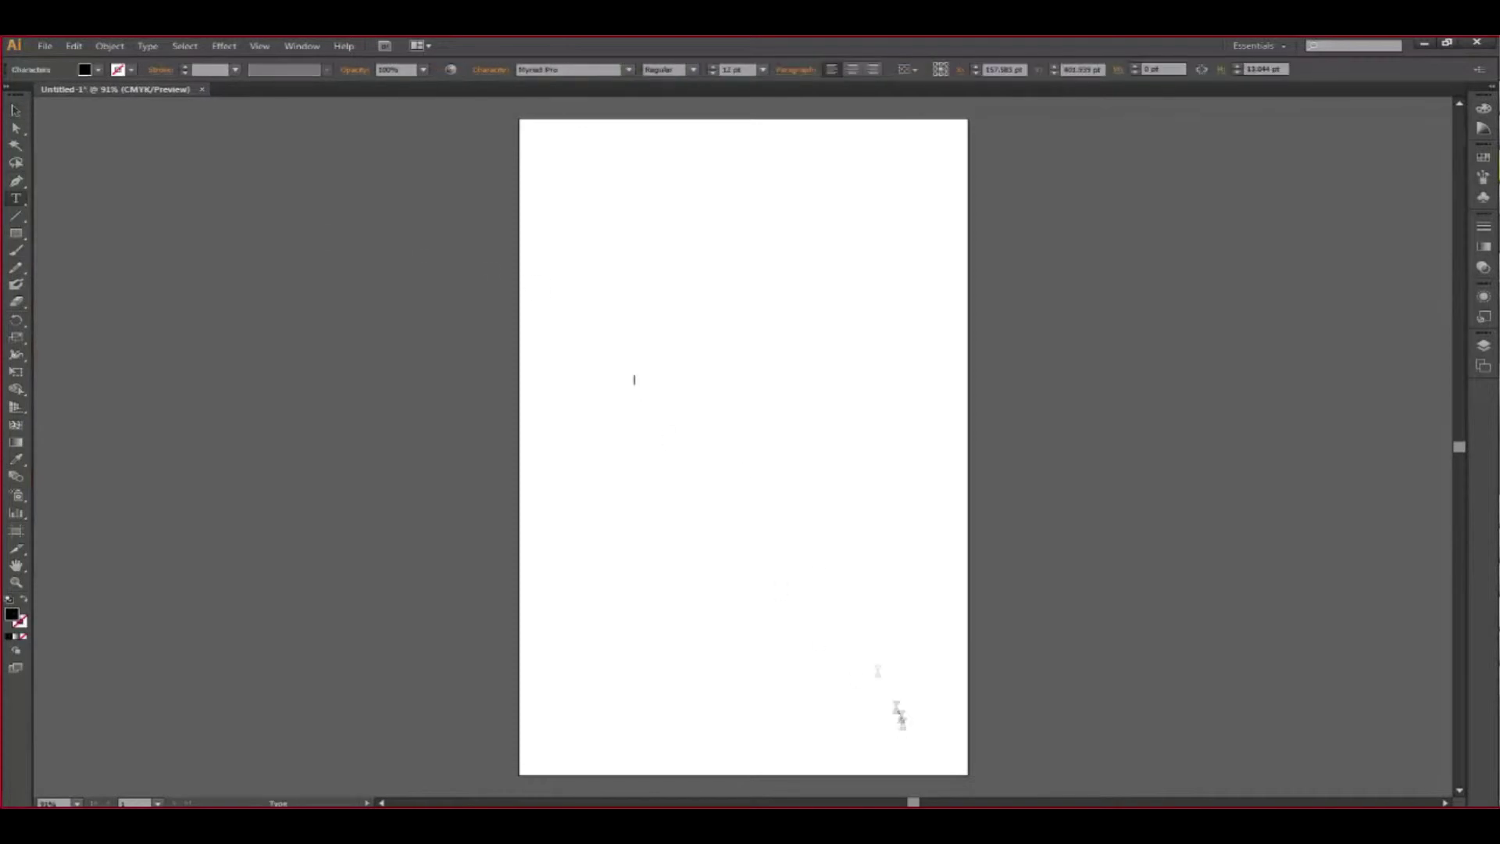
# Step: Type the letter T and set it in the Vermin Vibes 2 Black font
pyautogui.write('t')
pyautogui.press('Escape')
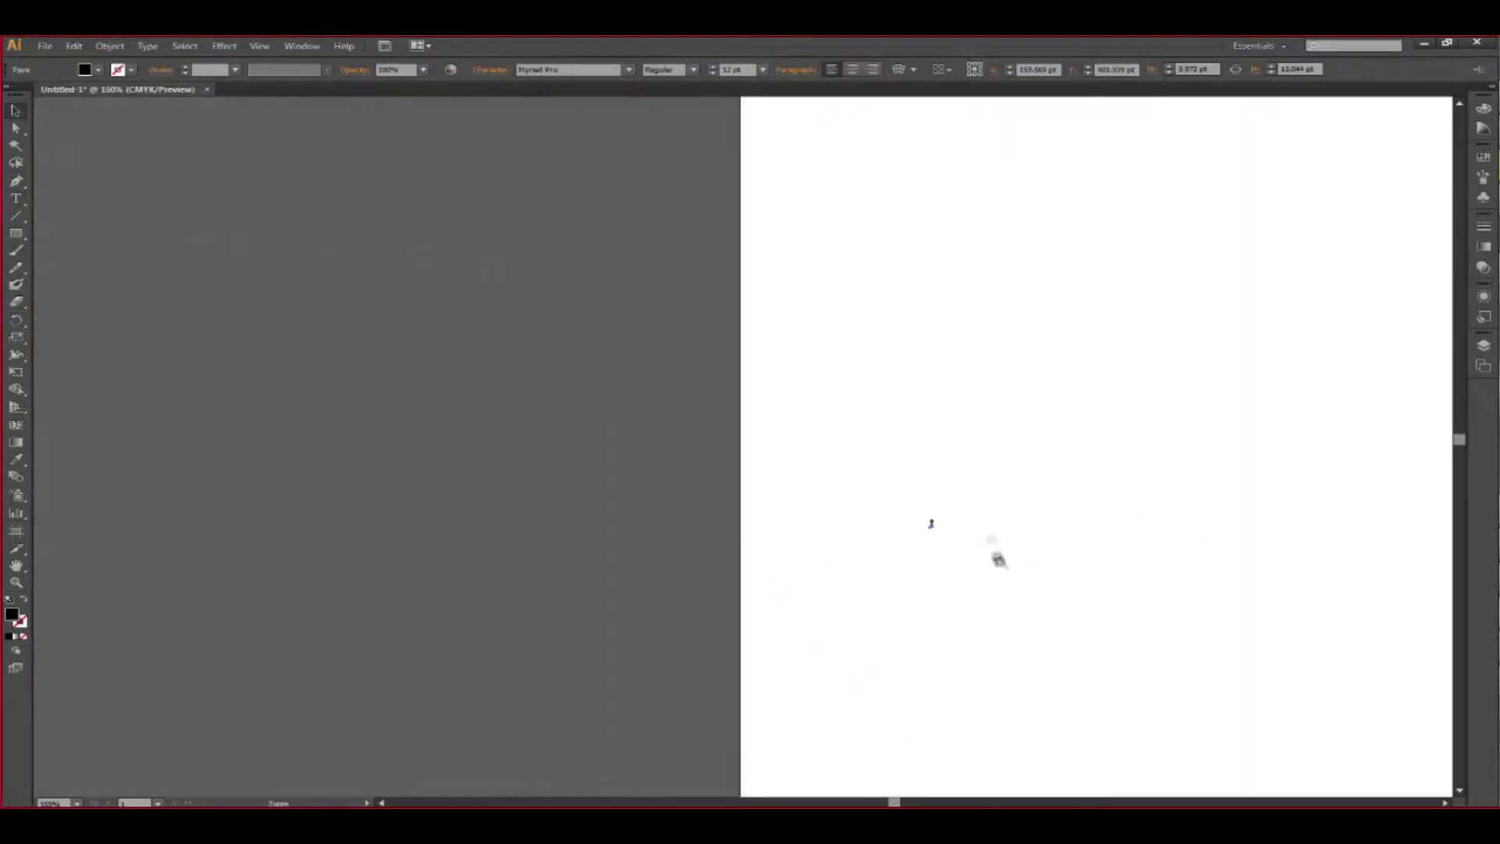
pyautogui.hotkey('ctrl', '+')
pyautogui.hotkey('ctrl', '+')
pyautogui.hotkey('ctrl', '+')
pyautogui.hotkey('ctrl', '+')
pyautogui.click(628, 70)
pyautogui.click(547, 297)
pyautogui.press('Escape')
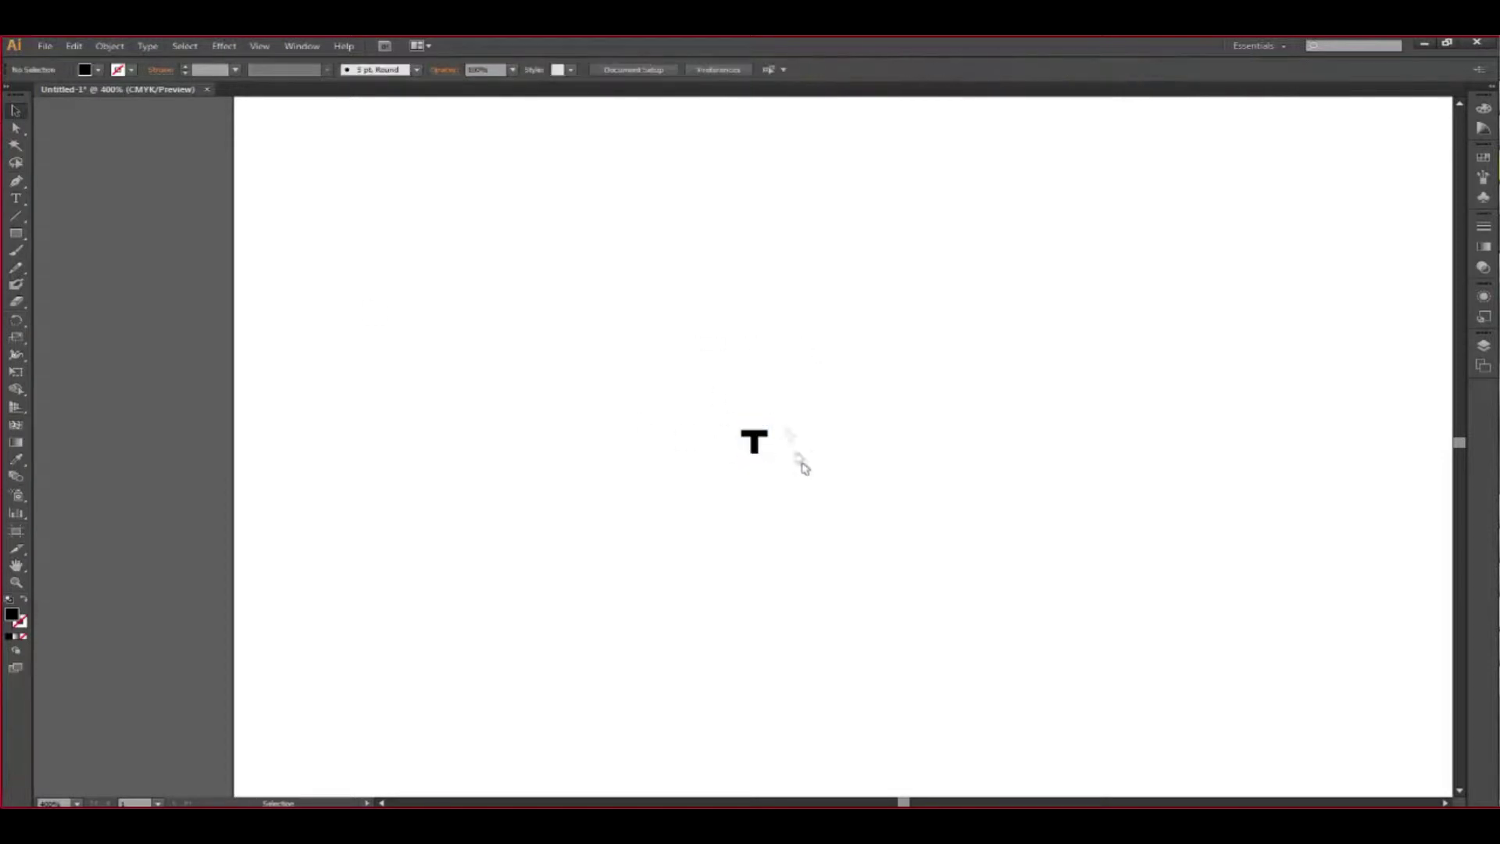
# Step: Add the letters E, A and M to the right of the T, and start F below them
pyautogui.hotkey('ctrl', 'v')
pyautogui.click(891, 430)
pyautogui.write('a')
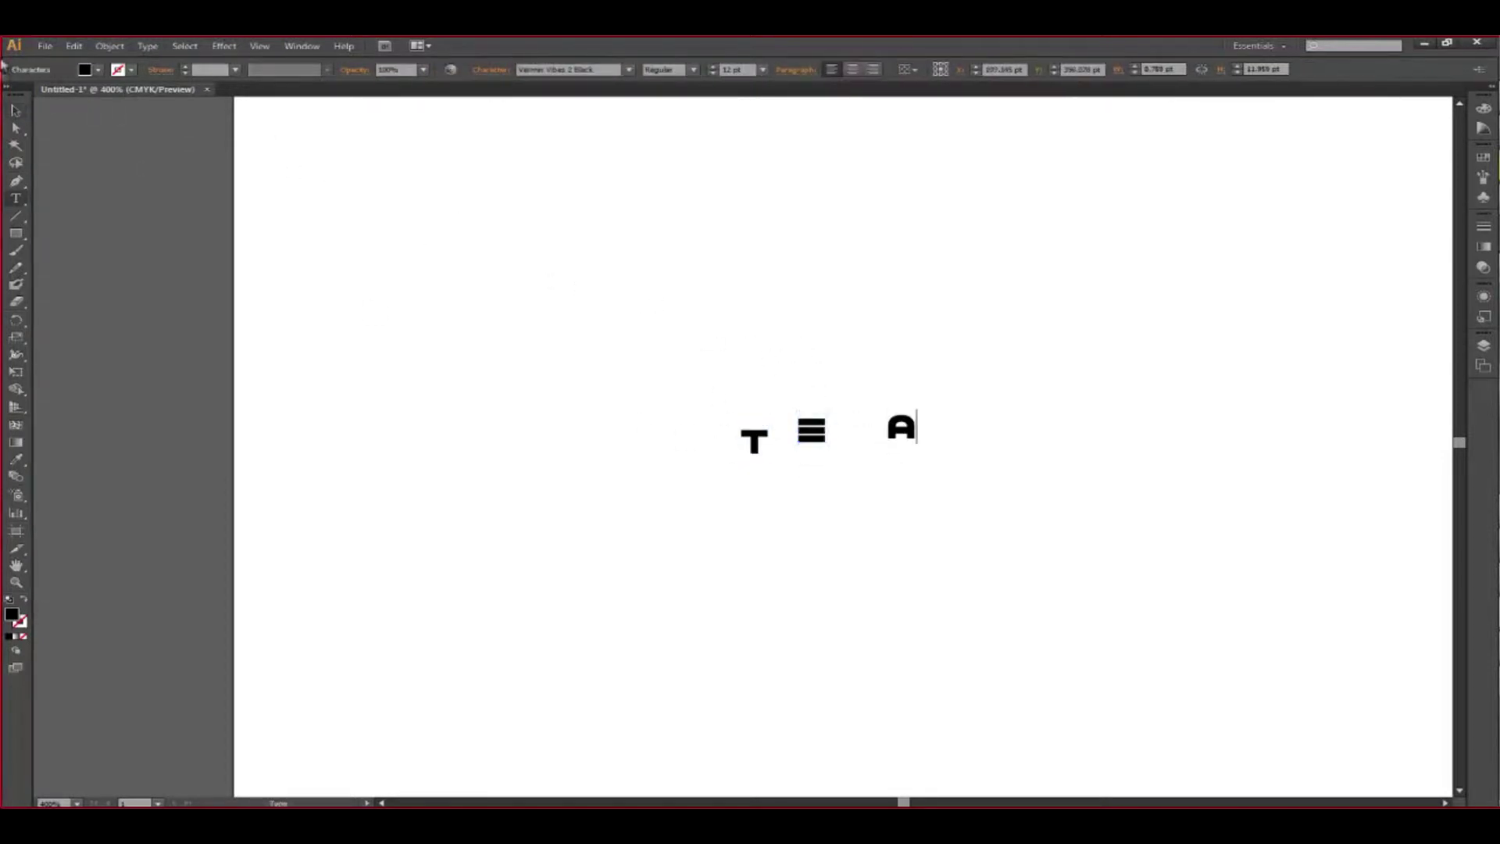
pyautogui.click(965, 426)
pyautogui.write('m')
pyautogui.click(856, 568)
pyautogui.write('f')
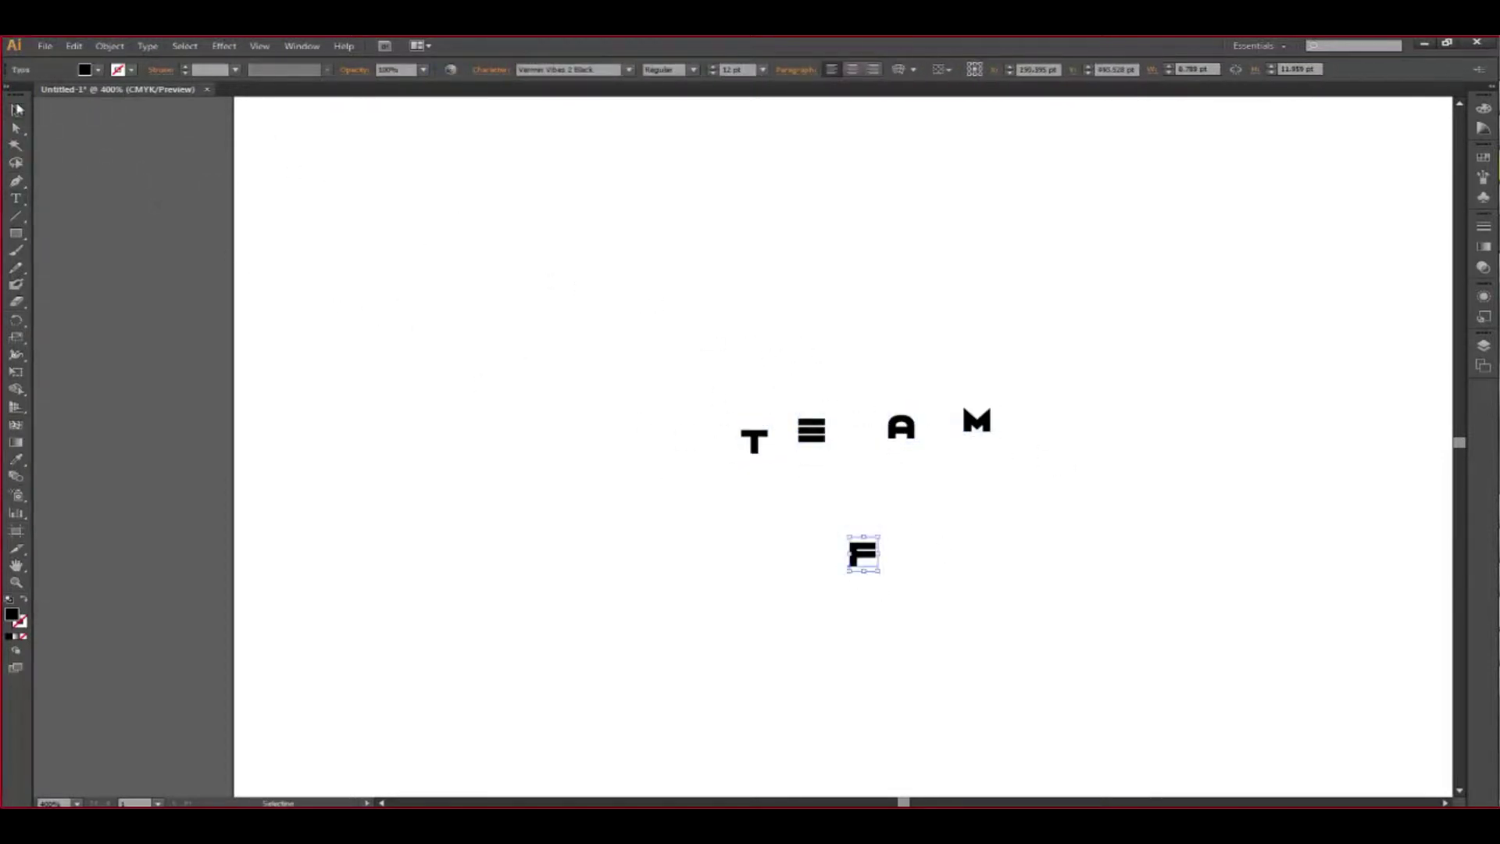
# Step: Place the remaining scattered FUSION letters, then drag the E next to the T
pyautogui.press('Escape')
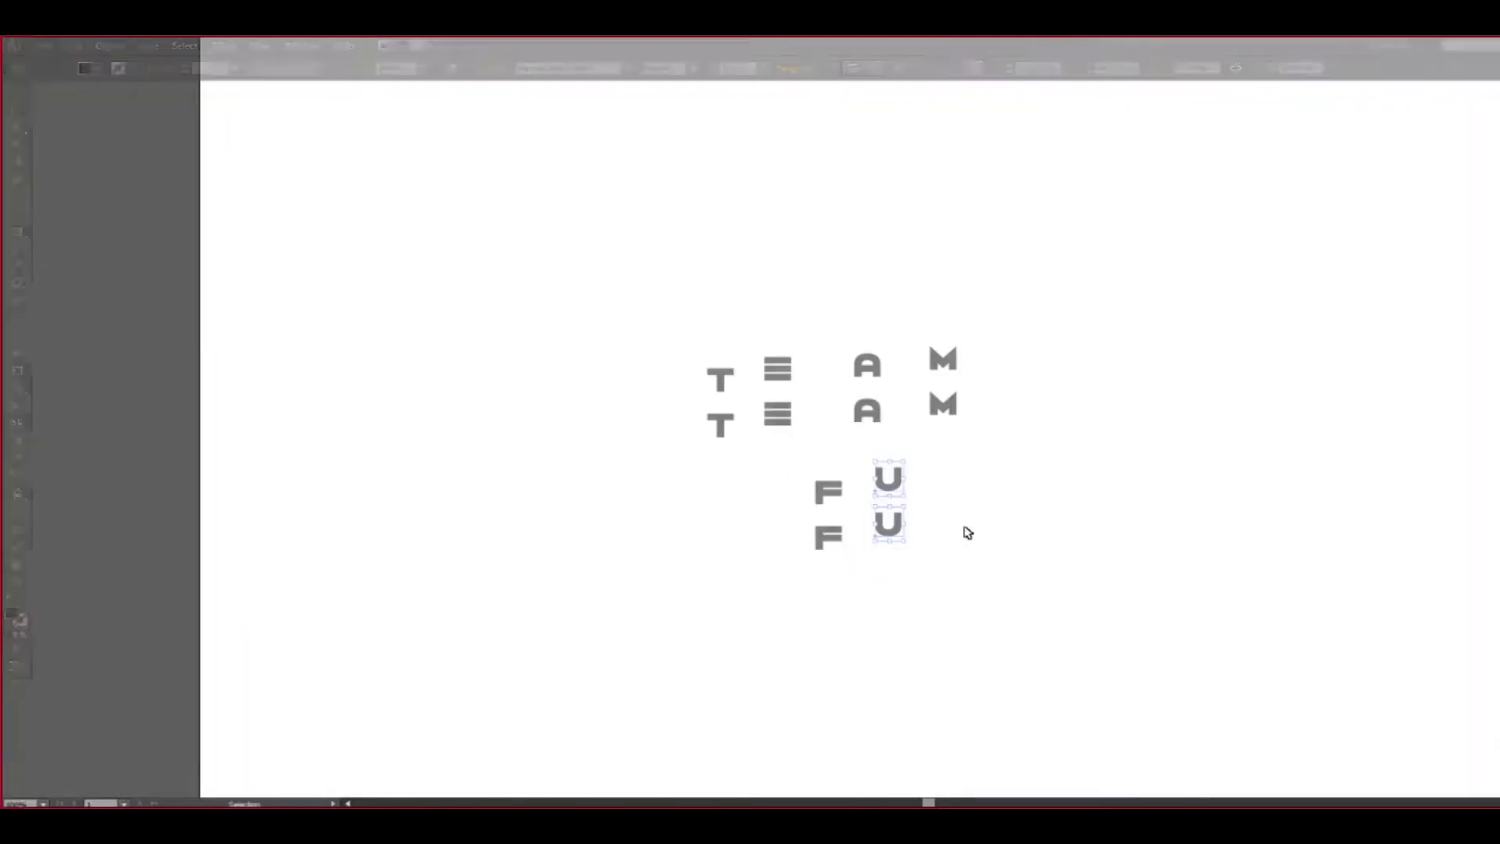
pyautogui.press('t')
pyautogui.click(982, 547)
pyautogui.write('s')
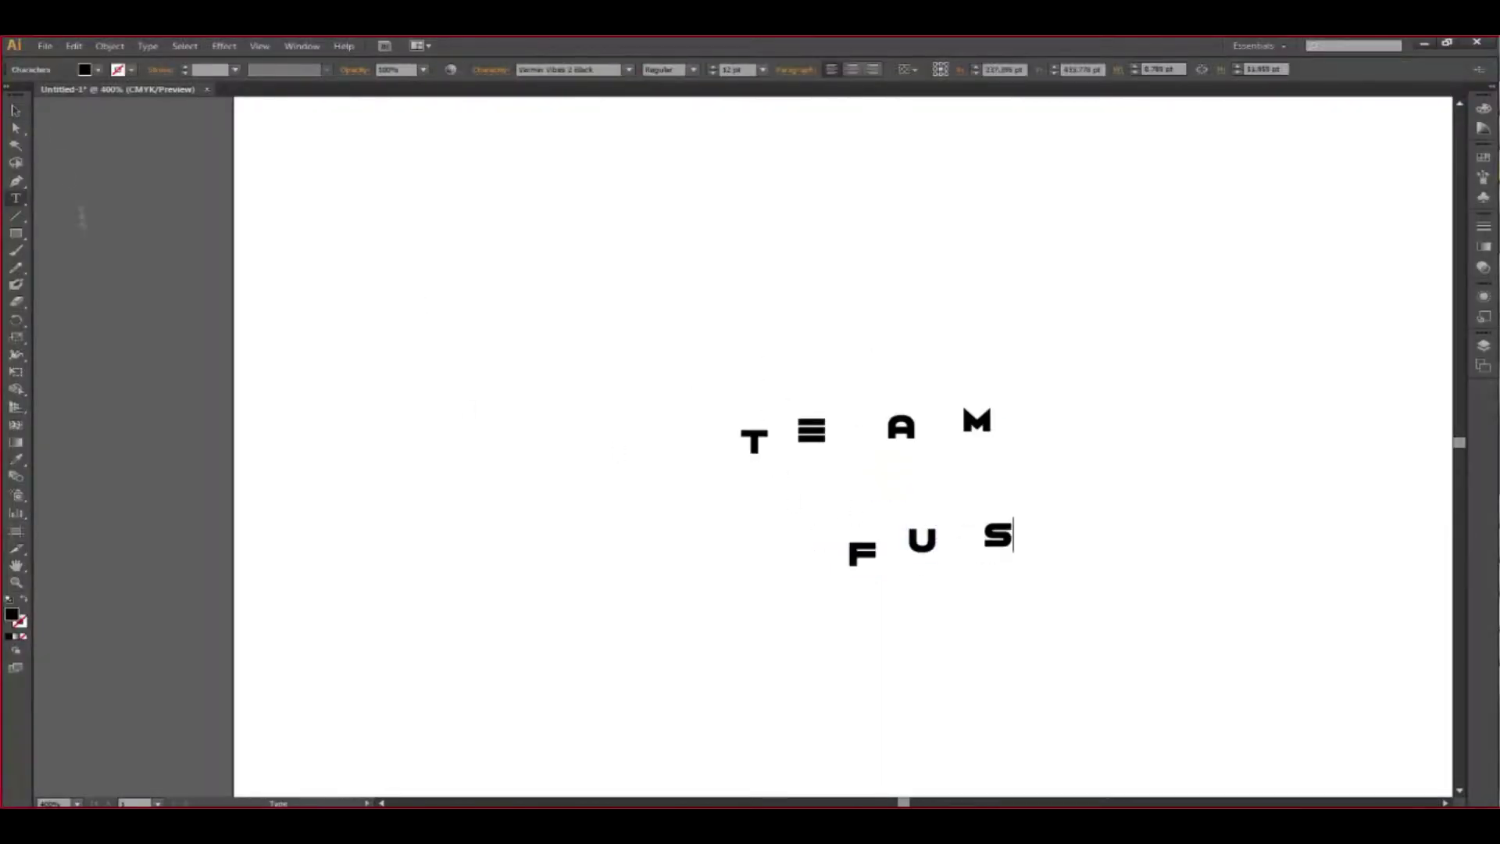
pyautogui.click(1065, 547)
pyautogui.write('o')
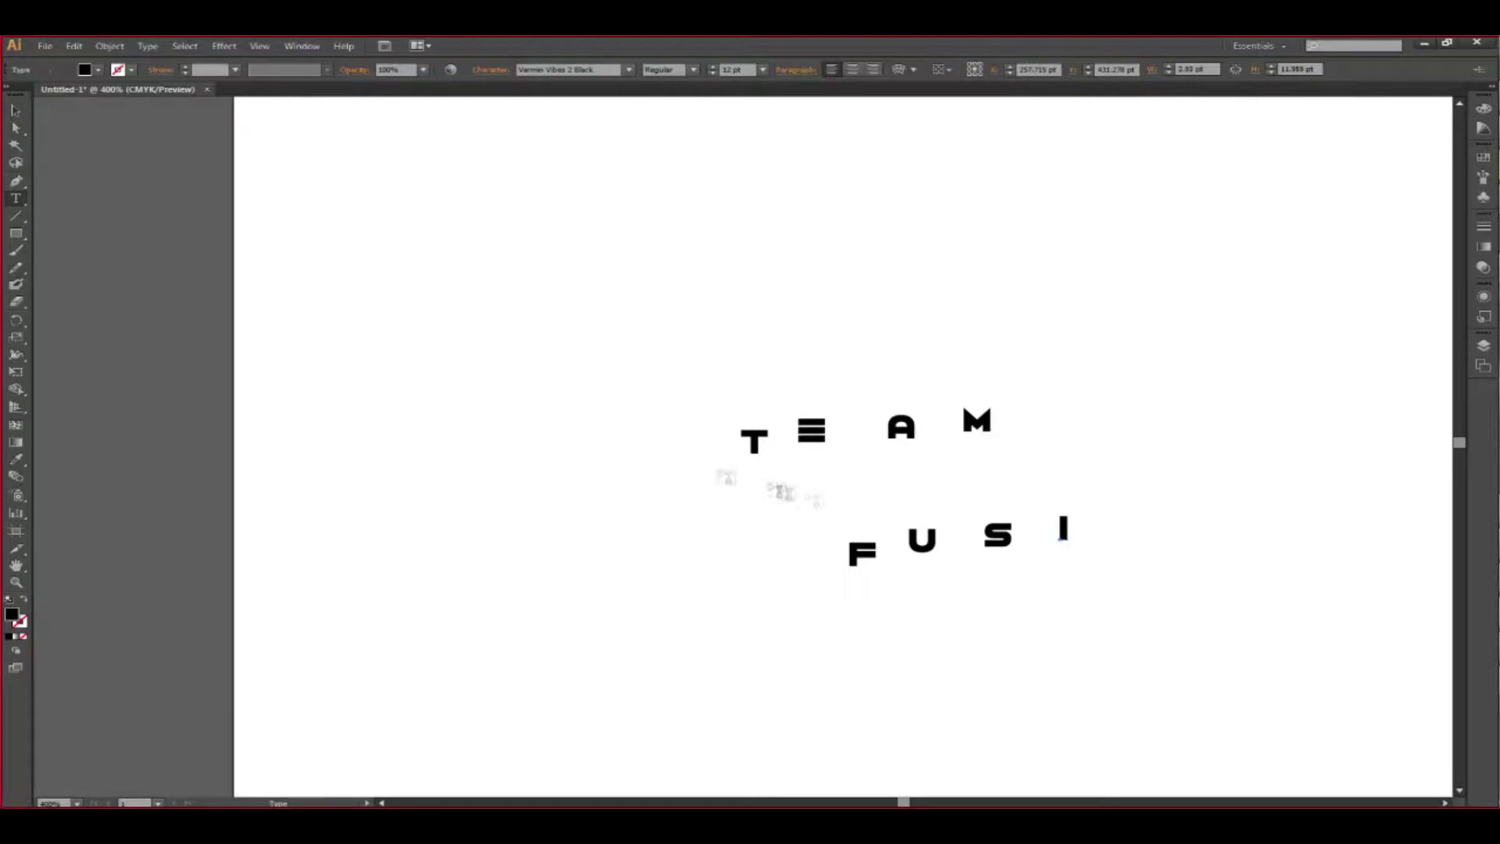
pyautogui.click(1102, 529)
pyautogui.write('o')
pyautogui.press('Escape')
pyautogui.moveTo(754, 442)
pyautogui.mouseDown()
pyautogui.moveTo(735, 403)
pyautogui.moveTo(760, 401)
pyautogui.mouseUp()
# Step: Drag A and M beside T-E to form TEAM, then join F-U-S-I-O-N beneath it
pyautogui.moveTo(903, 428); pyautogui.dragTo(789, 404)
pyautogui.moveTo(977, 422); pyautogui.dragTo(813, 404)
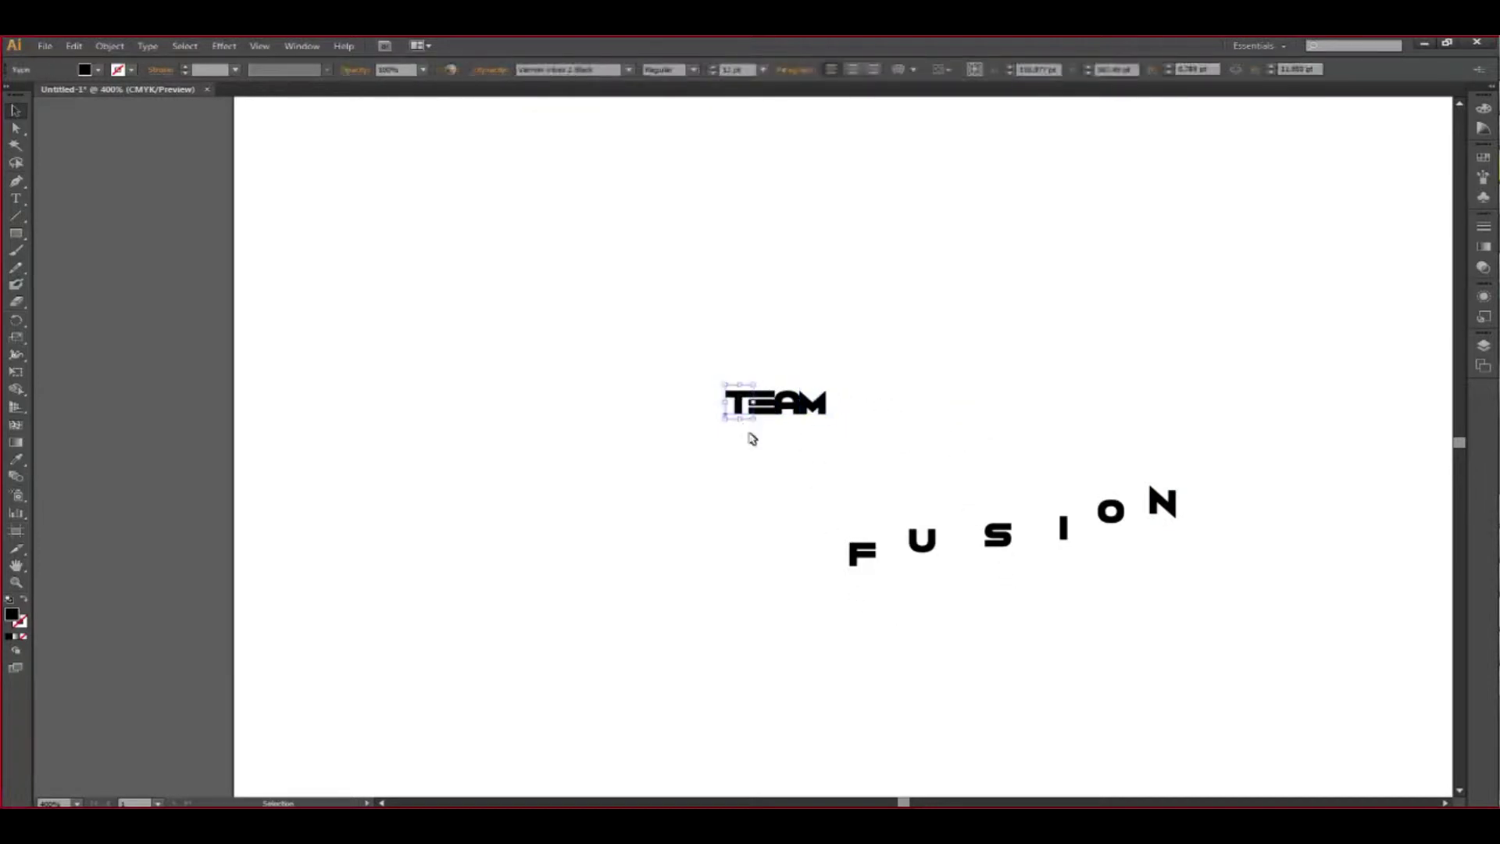
pyautogui.moveTo(862, 553); pyautogui.dragTo(723, 443)
pyautogui.moveTo(922, 539); pyautogui.dragTo(744, 444)
pyautogui.moveTo(1001, 537); pyautogui.dragTo(1005, 541)
pyautogui.moveTo(779, 449); pyautogui.dragTo(778, 447)
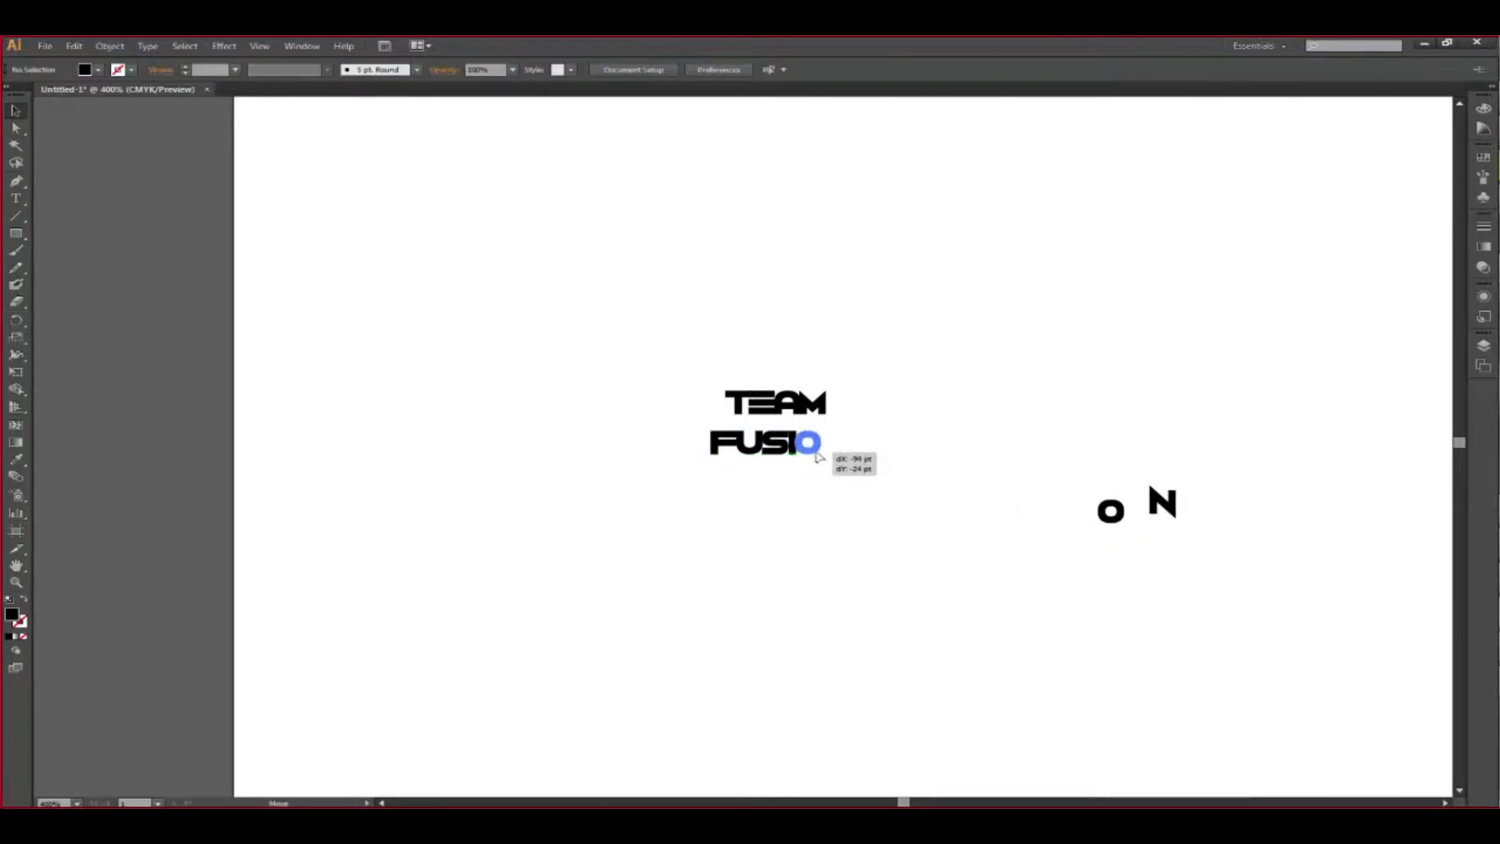
pyautogui.moveTo(822, 457); pyautogui.dragTo(820, 456)
pyautogui.moveTo(1162, 503); pyautogui.dragTo(838, 448)
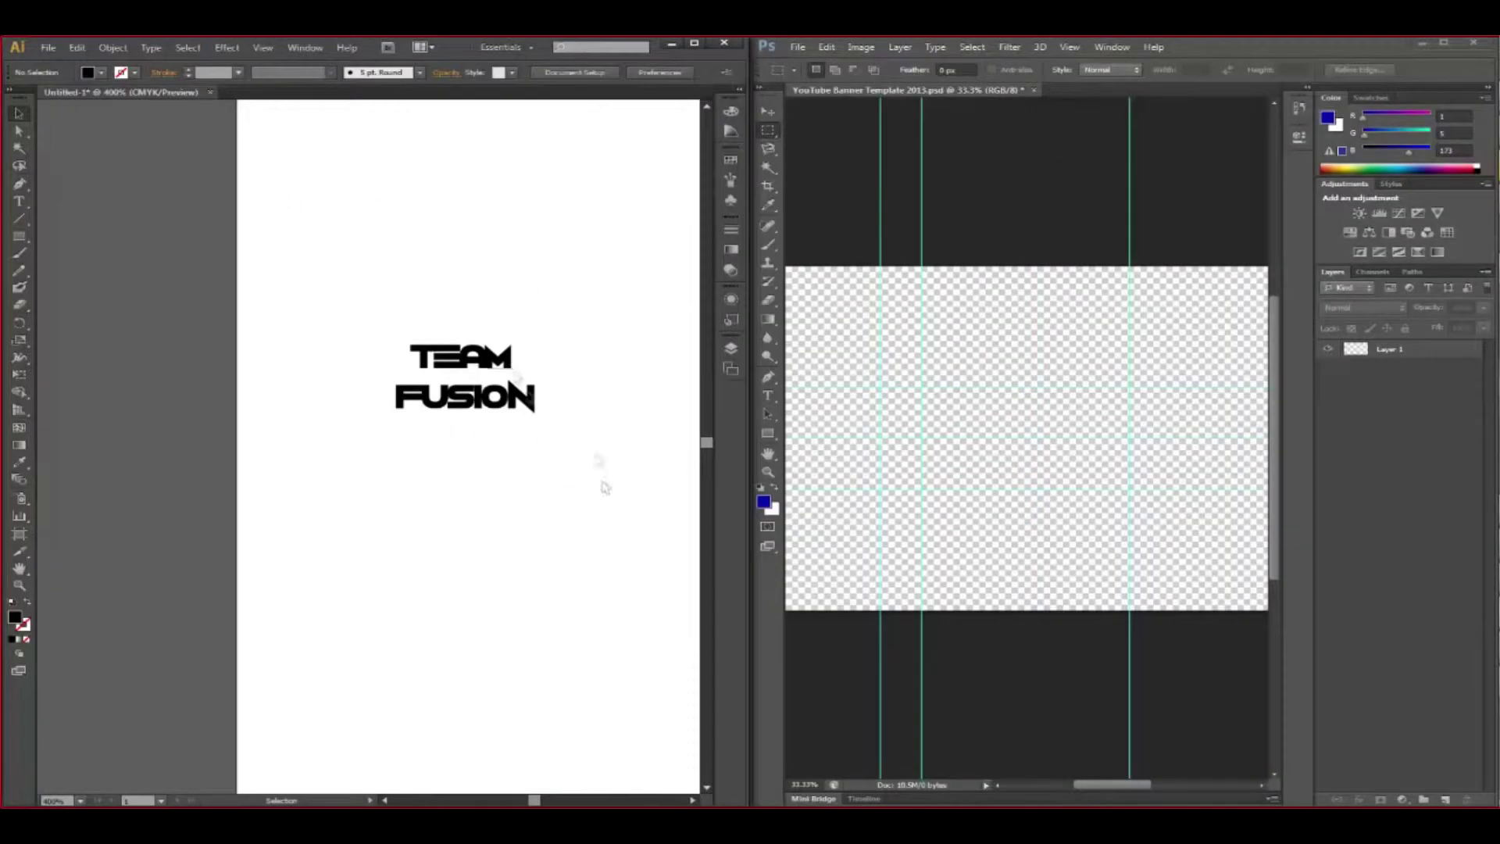
# Step: Arrange Photoshop beside Illustrator and zoom out the empty YouTube Banner Template 2013
pyautogui.moveTo(1091, 785); pyautogui.dragTo(1110, 786)
pyautogui.scroll(-1, 1129, 547)
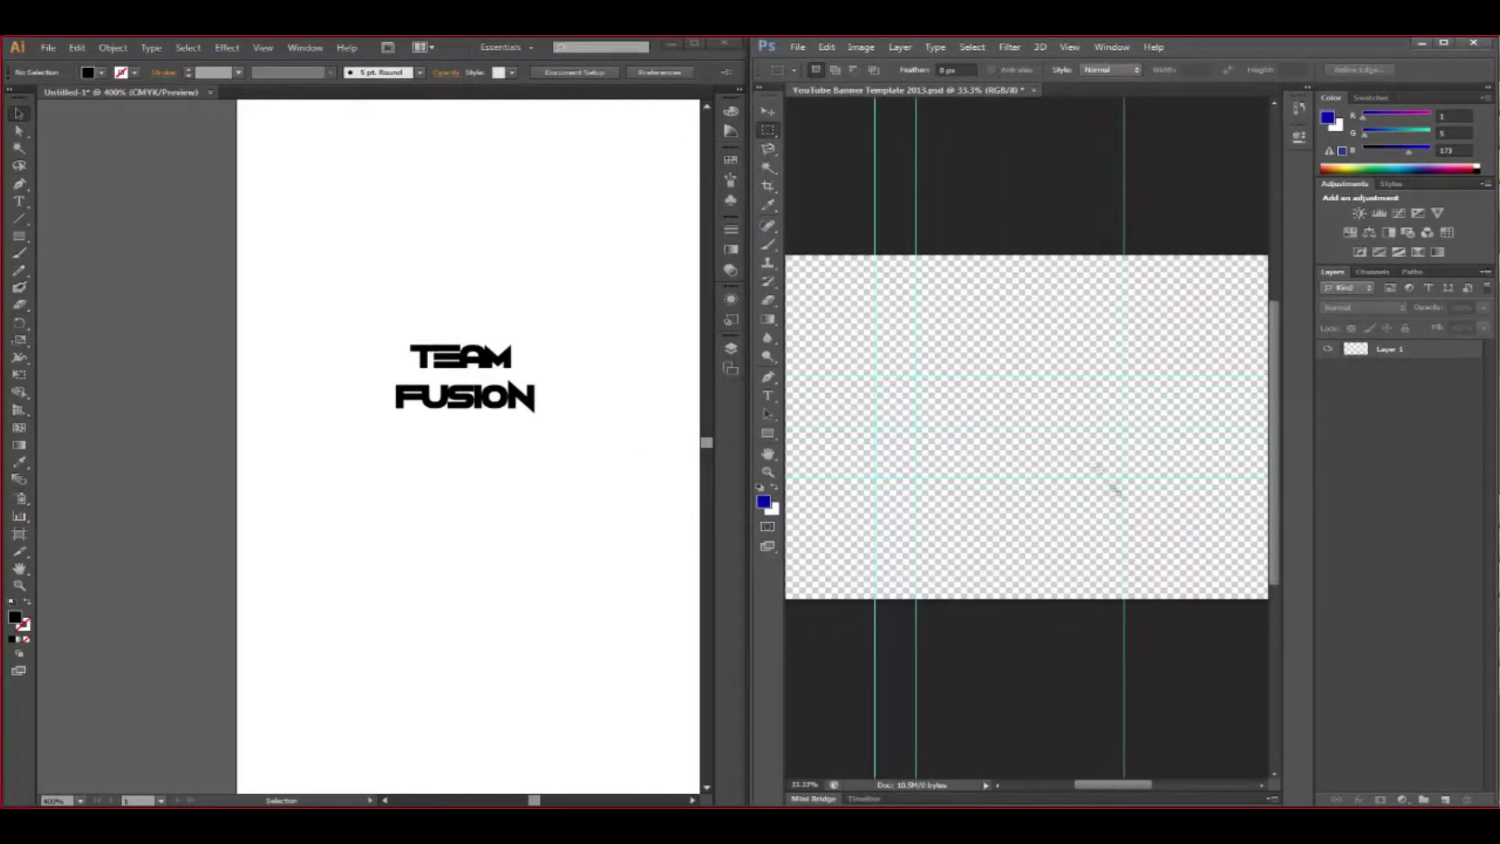
pyautogui.scroll(-1, 1110, 485)
pyautogui.scroll(-1, 1076, 493)
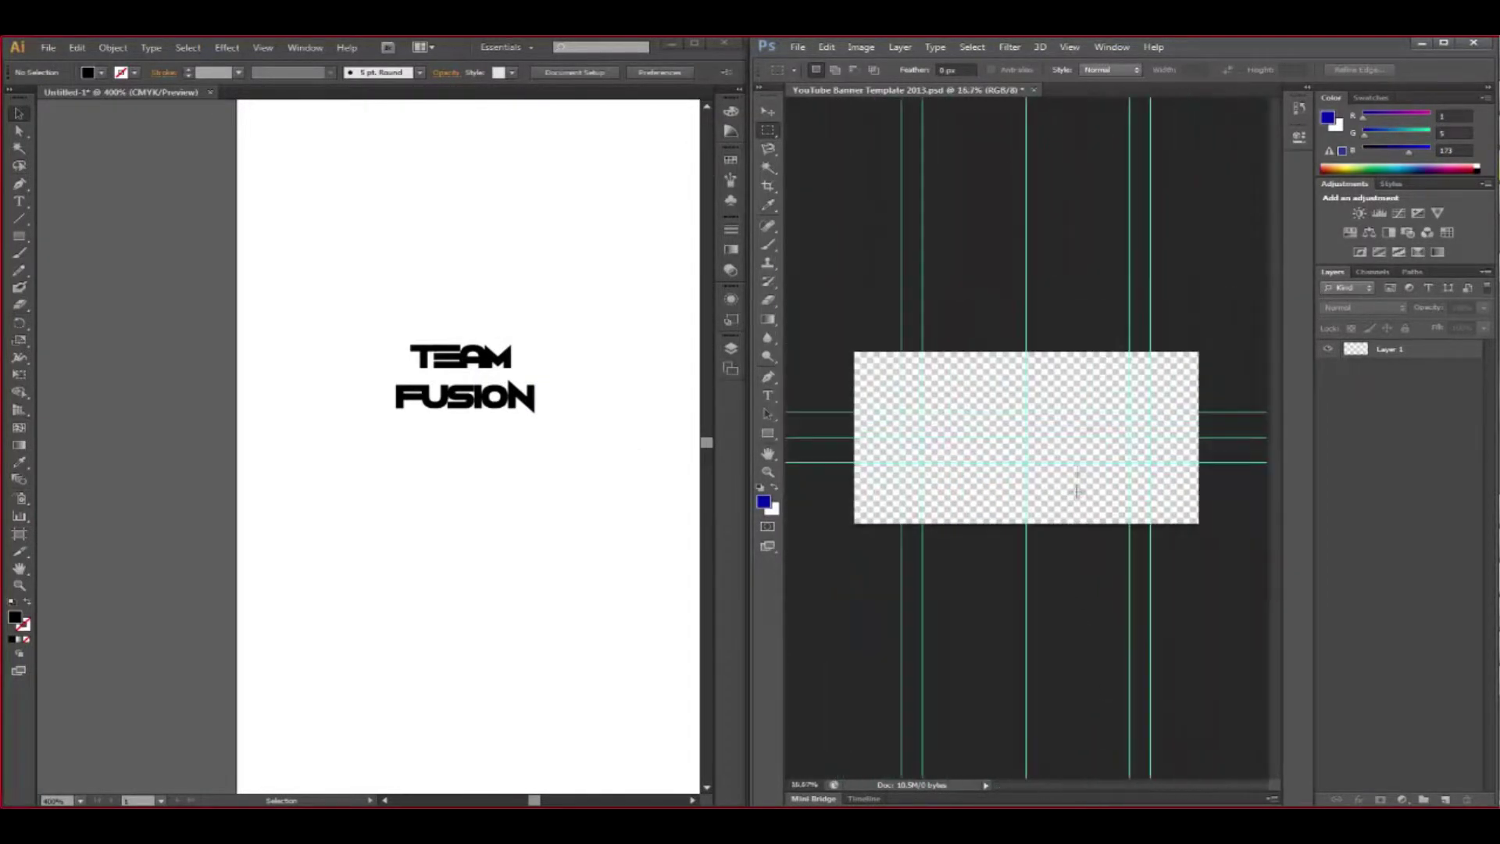
# Step: Open a file browser on the New Volume (Z:) drive and scroll through its files
pyautogui.click(1395, 157)
pyautogui.click(86, 358)
pyautogui.scroll(-5, 359, 337)
pyautogui.scroll(-4, 376, 388)
pyautogui.scroll(-4, 328, 469)
pyautogui.scroll(-3, 203, 610)
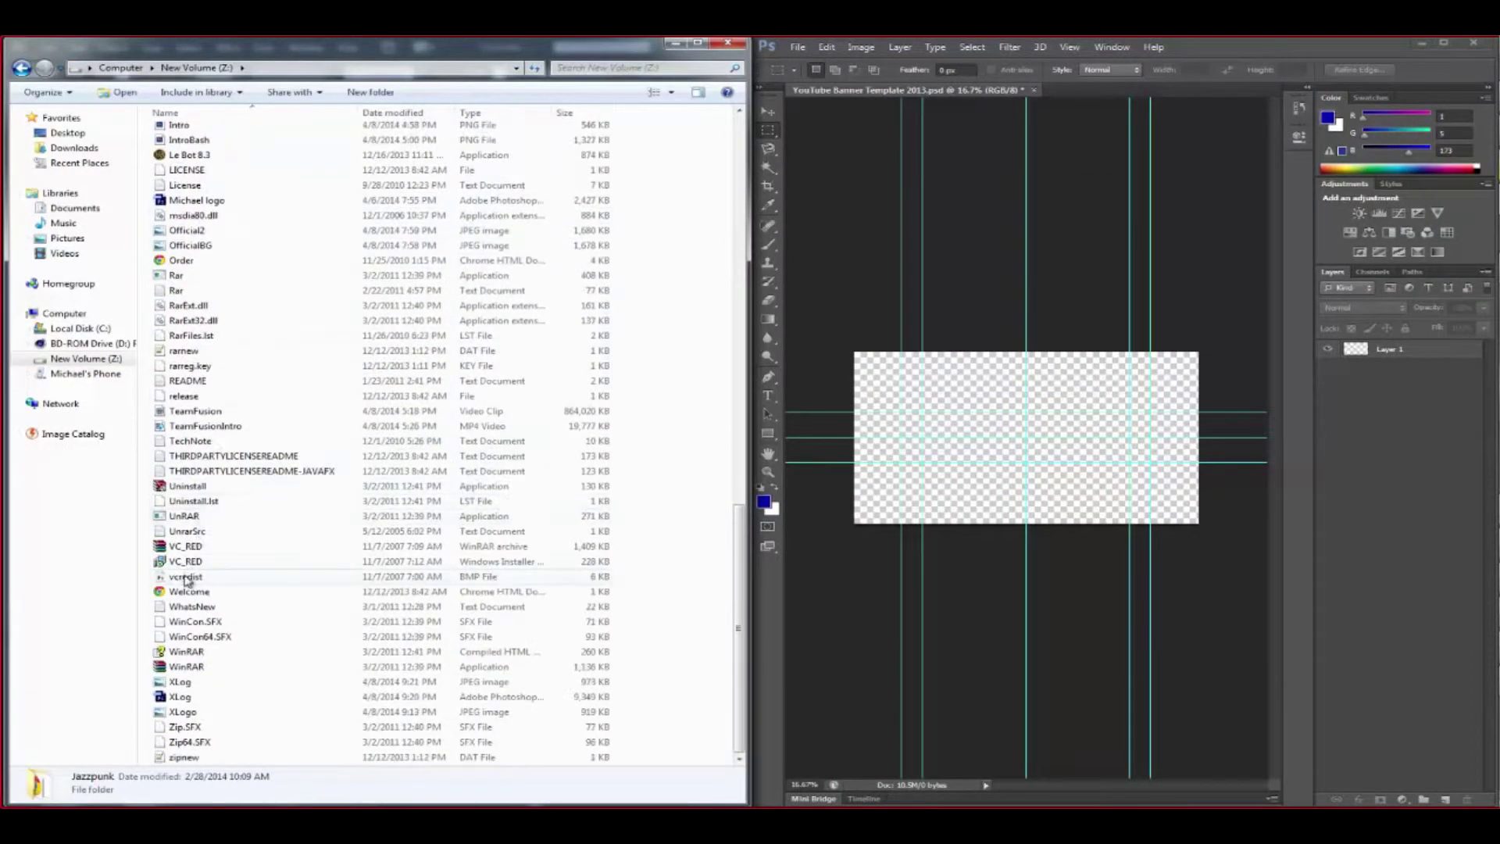
# Step: Drag Fusion_Wallpaper_by_Spectre154 from Downloads onto the banner canvas and commit the placement
pyautogui.click(107, 148)
pyautogui.moveTo(620, 161)
pyautogui.mouseDown()
pyautogui.moveTo(938, 418)
pyautogui.moveTo(1020, 423)
pyautogui.moveTo(1224, 537)
pyautogui.mouseUp()
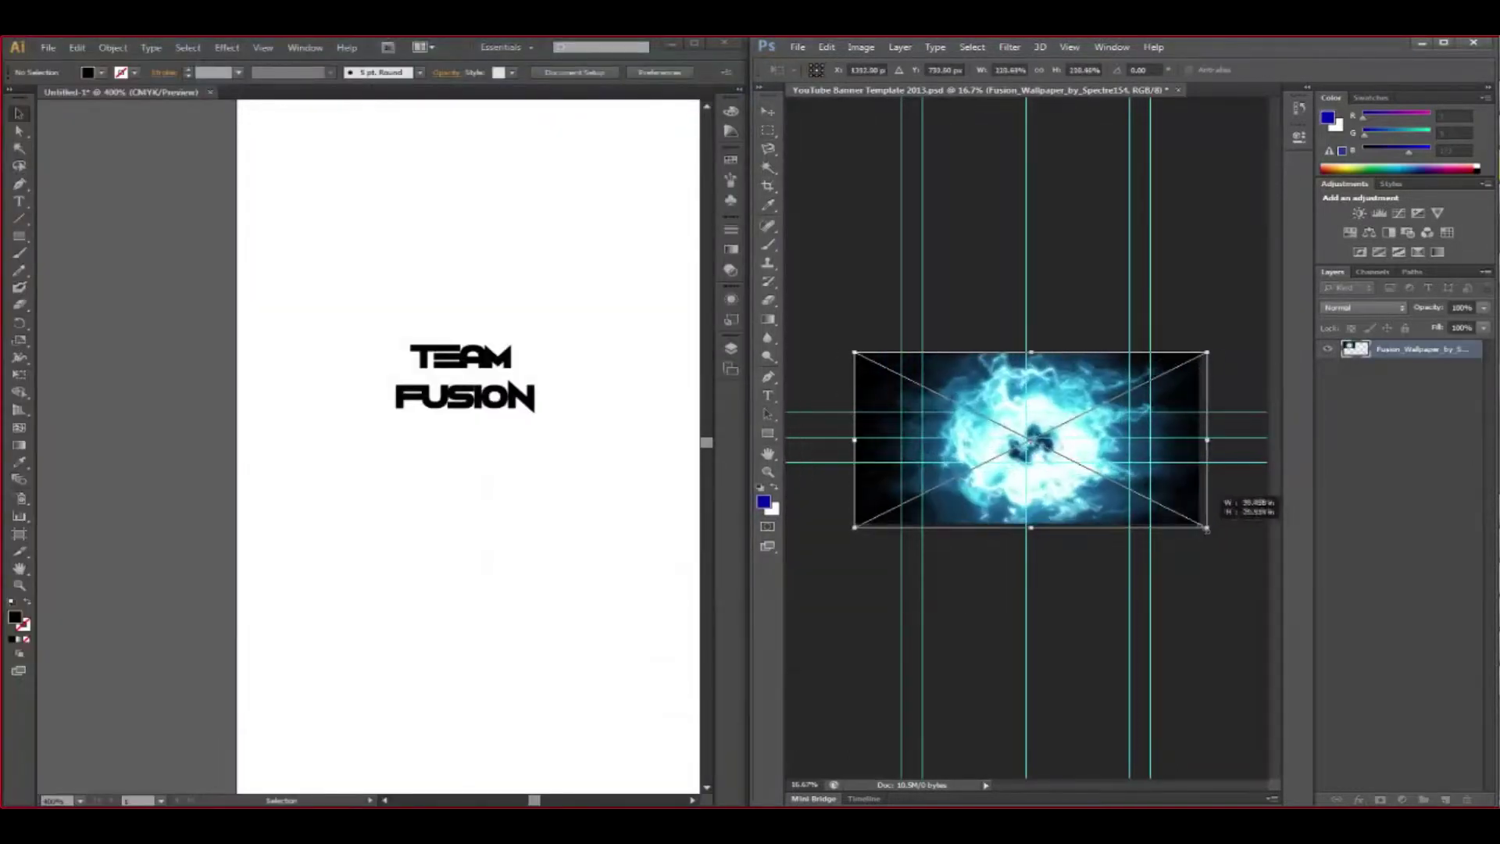
pyautogui.press('Return')
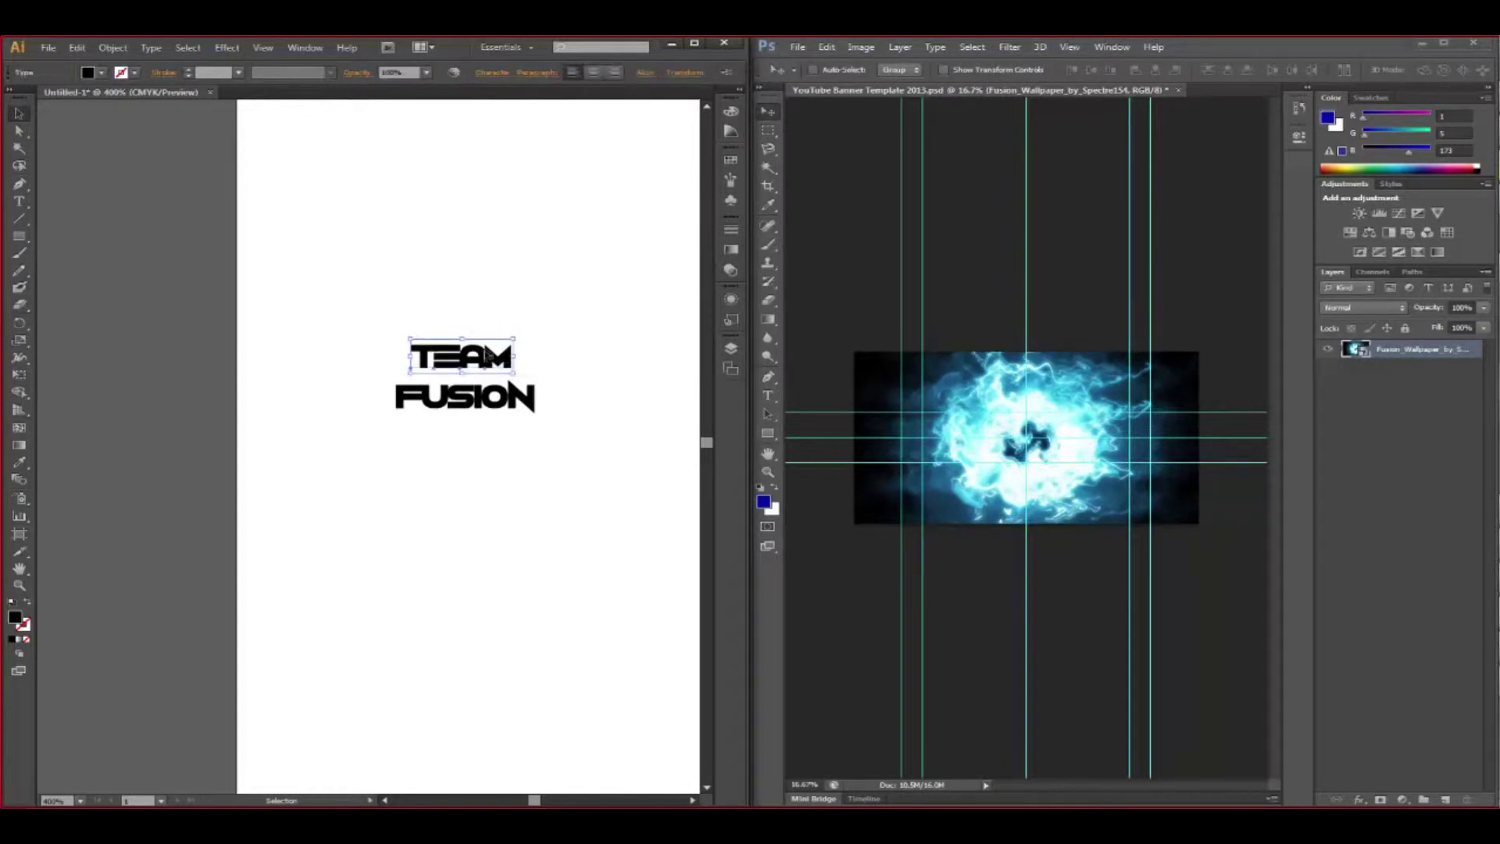
# Step: Bring TEAM from Illustrator into the banner as a smart object, positioned lower left
pyautogui.moveTo(408, 344)
pyautogui.mouseDown()
pyautogui.moveTo(969, 431)
pyautogui.moveTo(915, 430)
pyautogui.mouseUp()
pyautogui.press('Return')
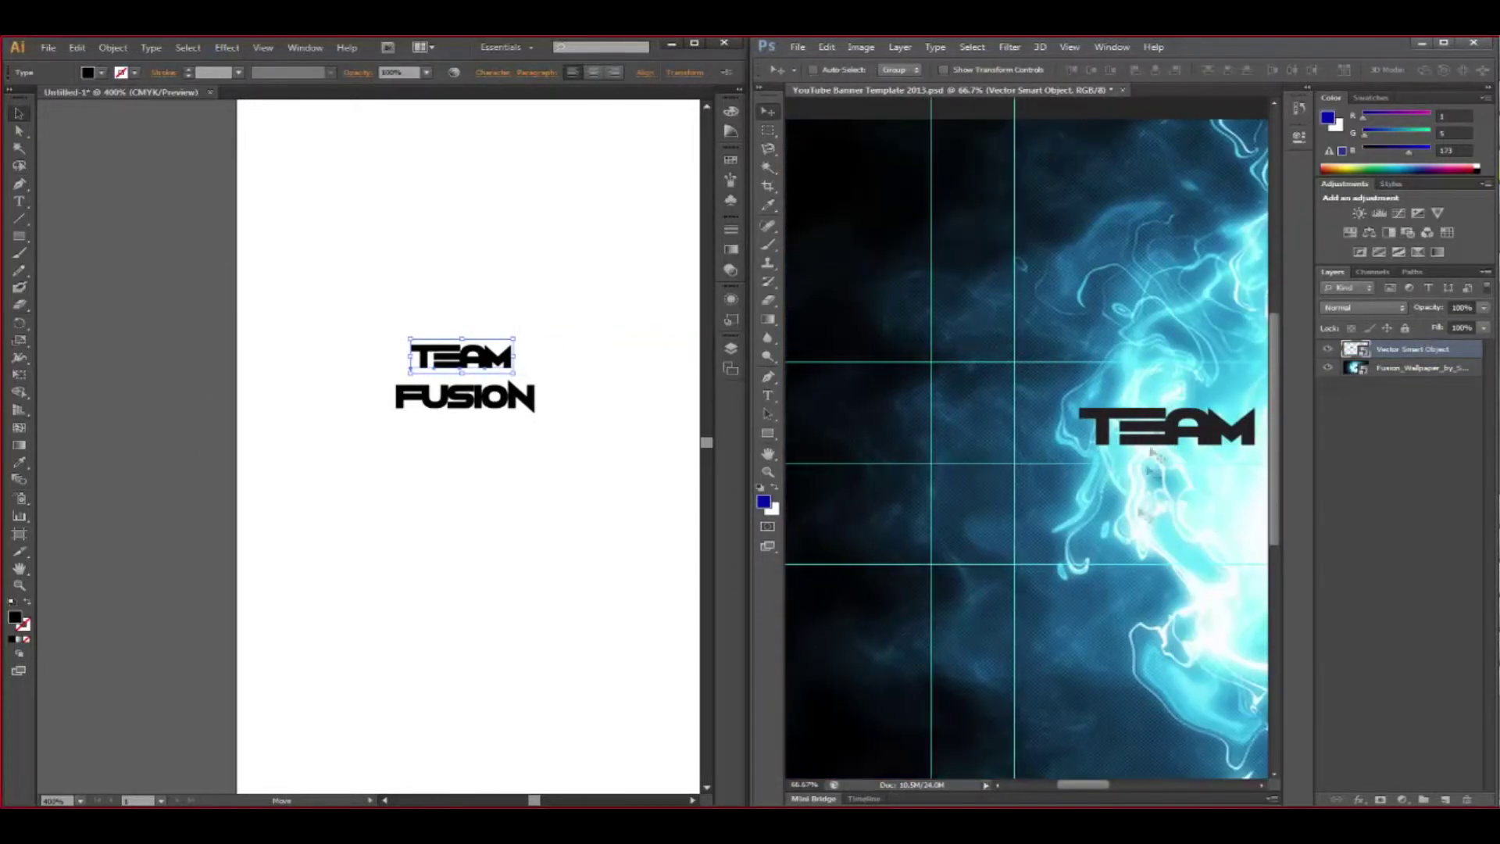
pyautogui.moveTo(1150, 452); pyautogui.dragTo(1088, 526)
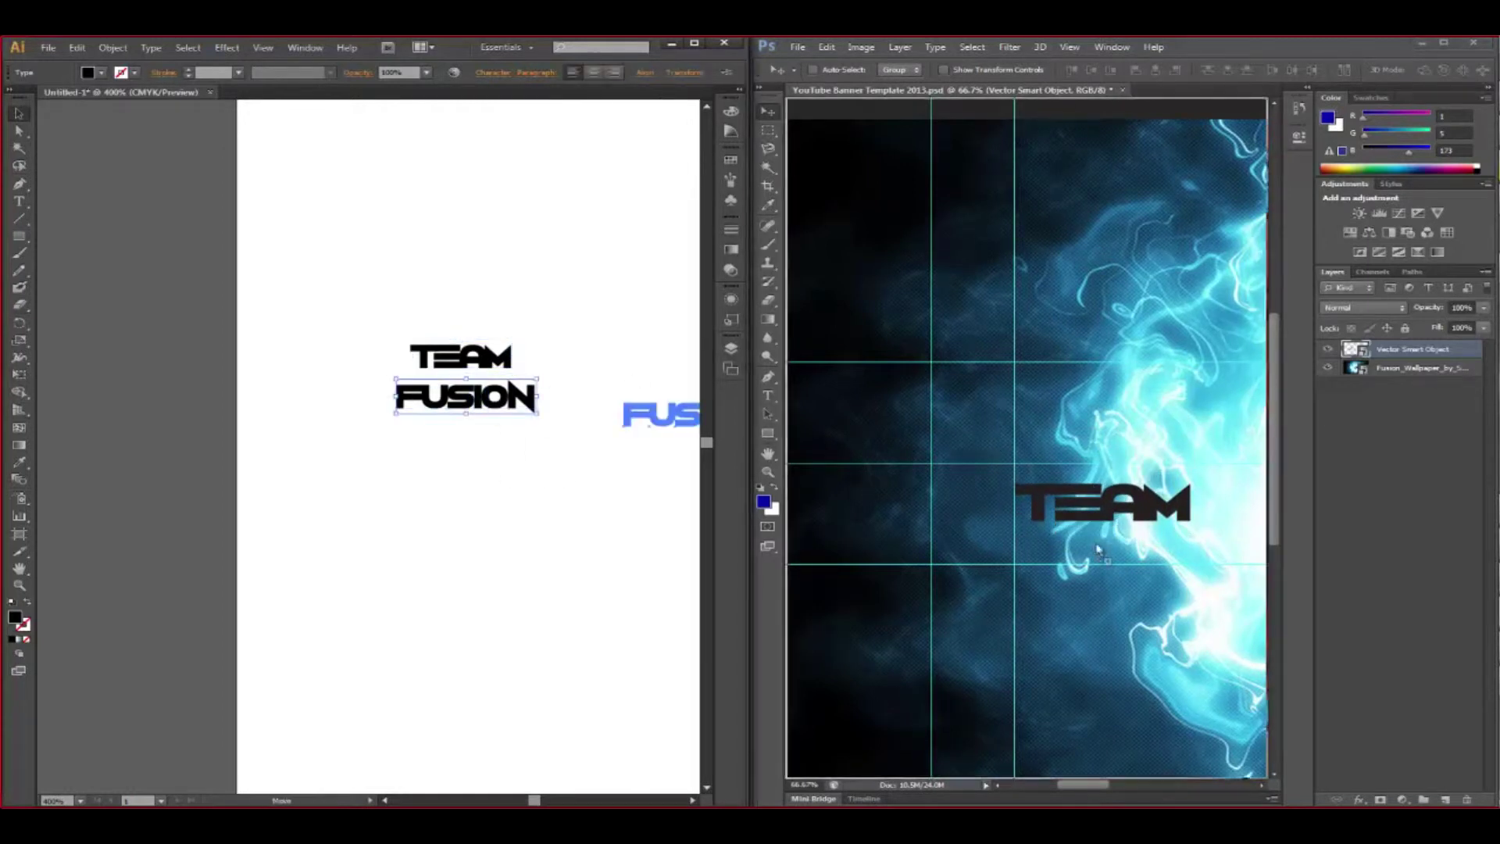
# Step: Bring in FUSION, enlarge it to match TEAM and stack it underneath
pyautogui.moveTo(479, 397); pyautogui.dragTo(977, 438)
pyautogui.moveTo(532, 452); pyautogui.dragTo(617, 410)
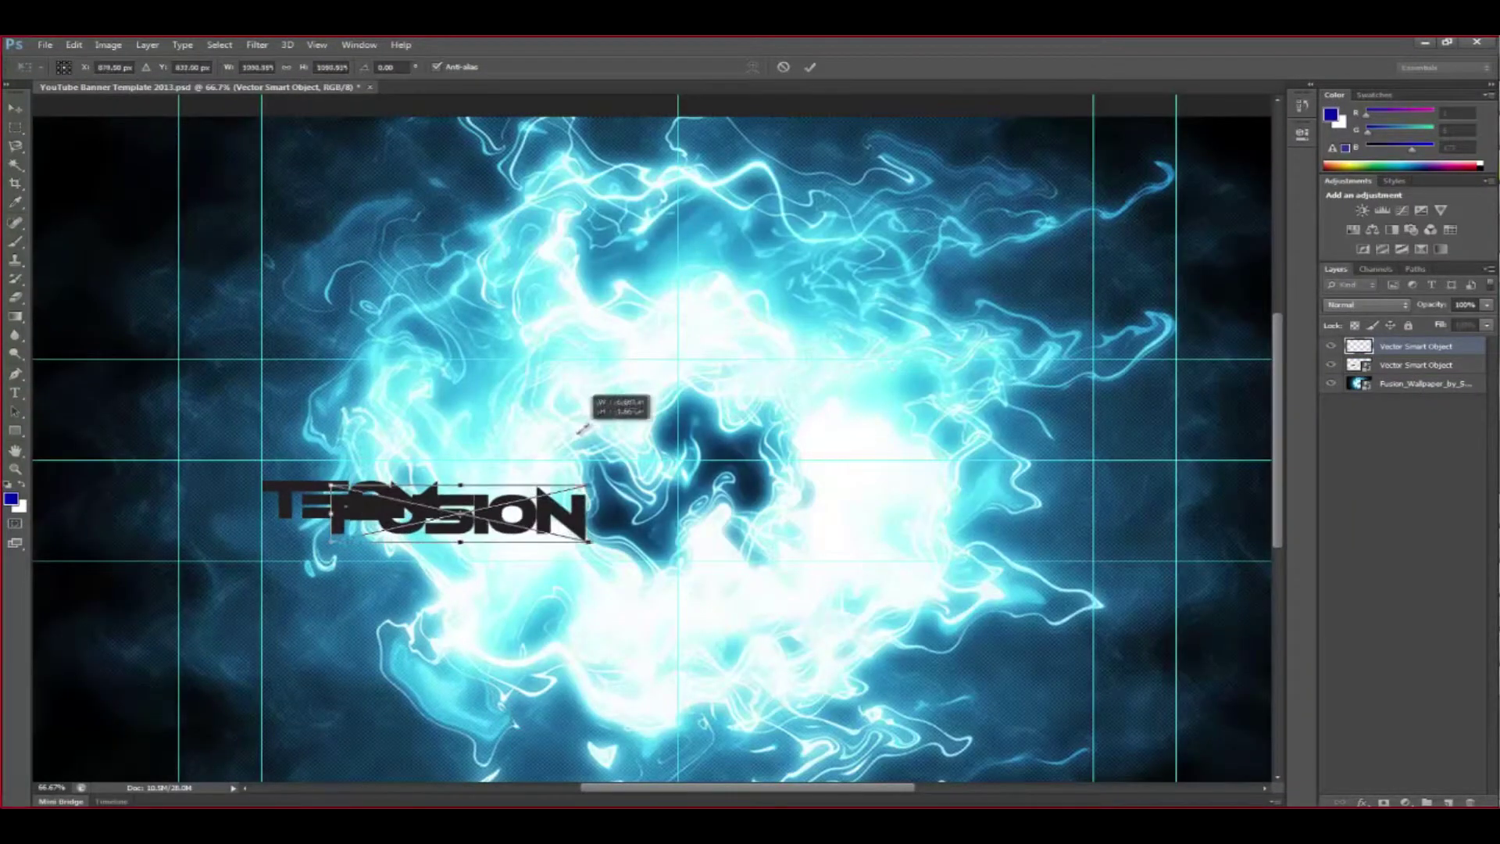
pyautogui.moveTo(531, 500); pyautogui.dragTo(492, 519)
pyautogui.press('Return')
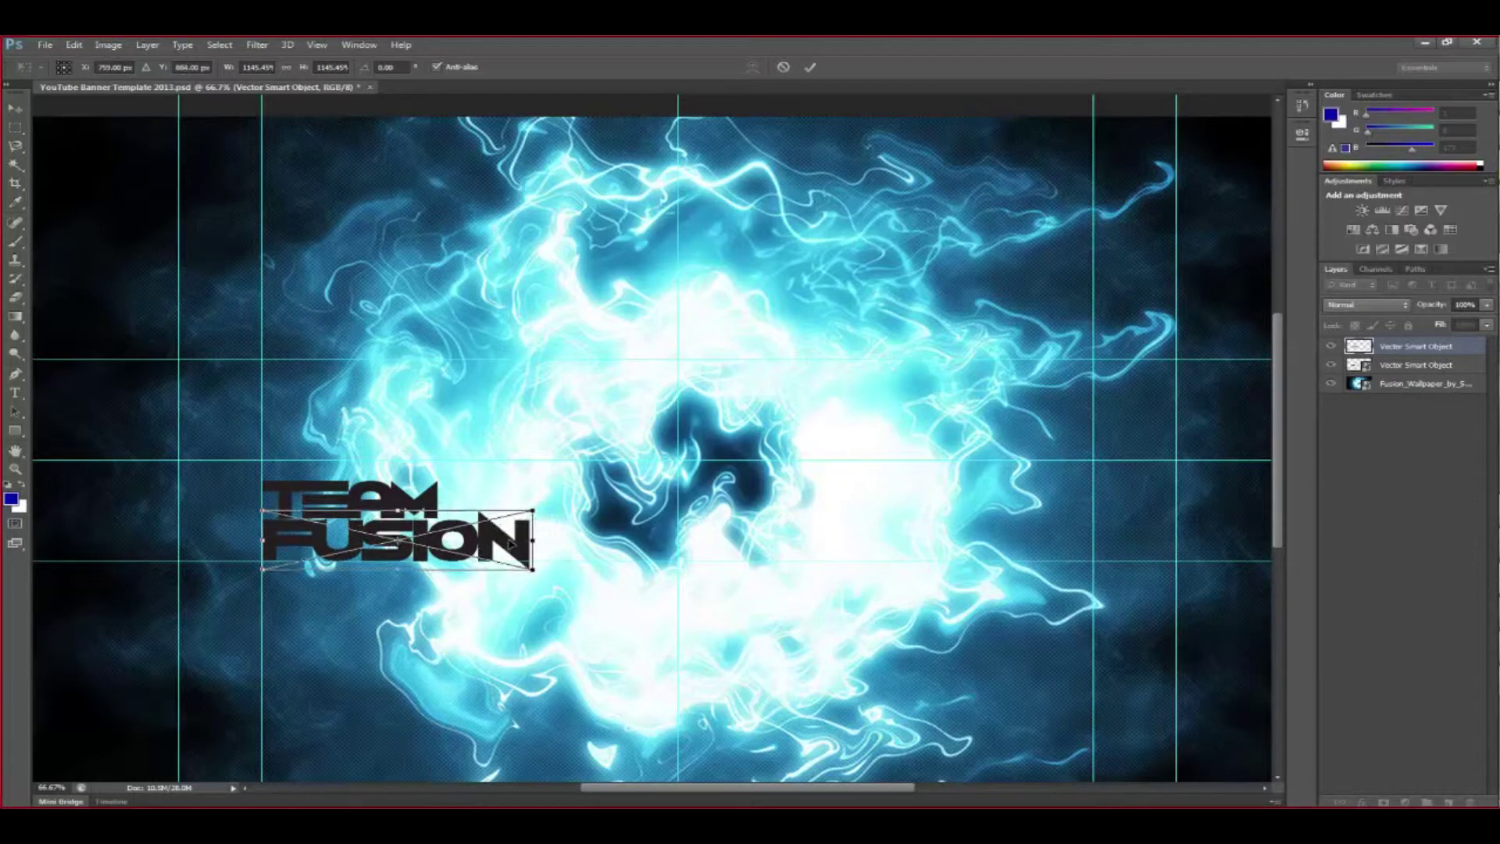
pyautogui.click(1395, 367)
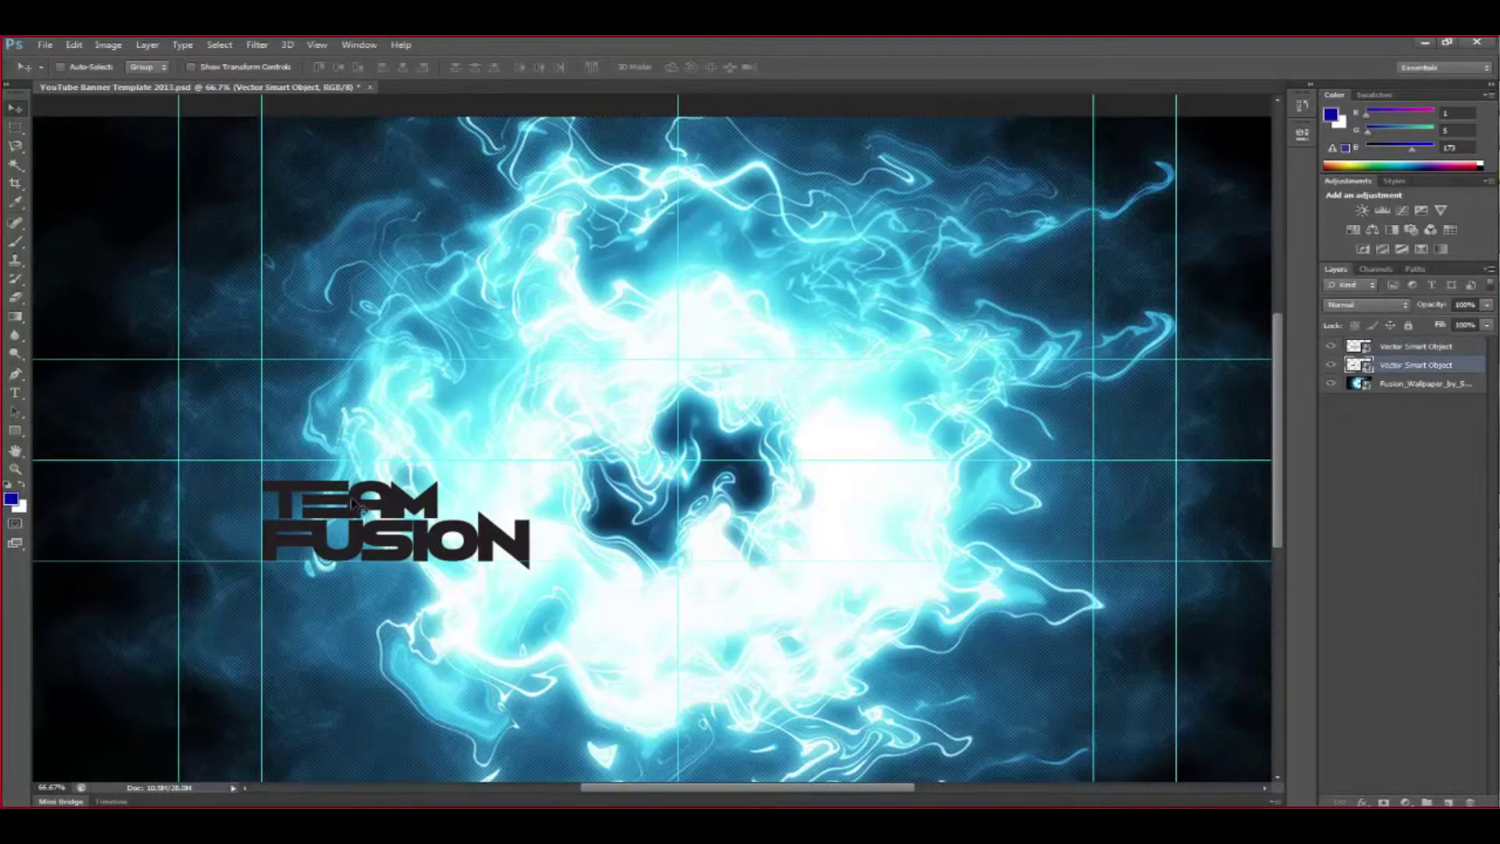
# Step: Align the TEAM FUSION text and switch both layers to a dodge blend mode
pyautogui.moveTo(354, 503); pyautogui.dragTo(356, 506)
pyautogui.keyDown('shift'); pyautogui.click(1392, 346); pyautogui.keyUp('shift')
pyautogui.moveTo(541, 561); pyautogui.dragTo(539, 551)
pyautogui.click(1367, 304)
pyautogui.click(1383, 458)
pyautogui.press('Down')
pyautogui.press('Down')
pyautogui.press('Down')
pyautogui.press('Down')
pyautogui.press('Down')
pyautogui.press('Down')
pyautogui.moveTo(395, 514)
pyautogui.mouseDown()
pyautogui.moveTo(455, 517)
pyautogui.moveTo(397, 518)
pyautogui.mouseUp()
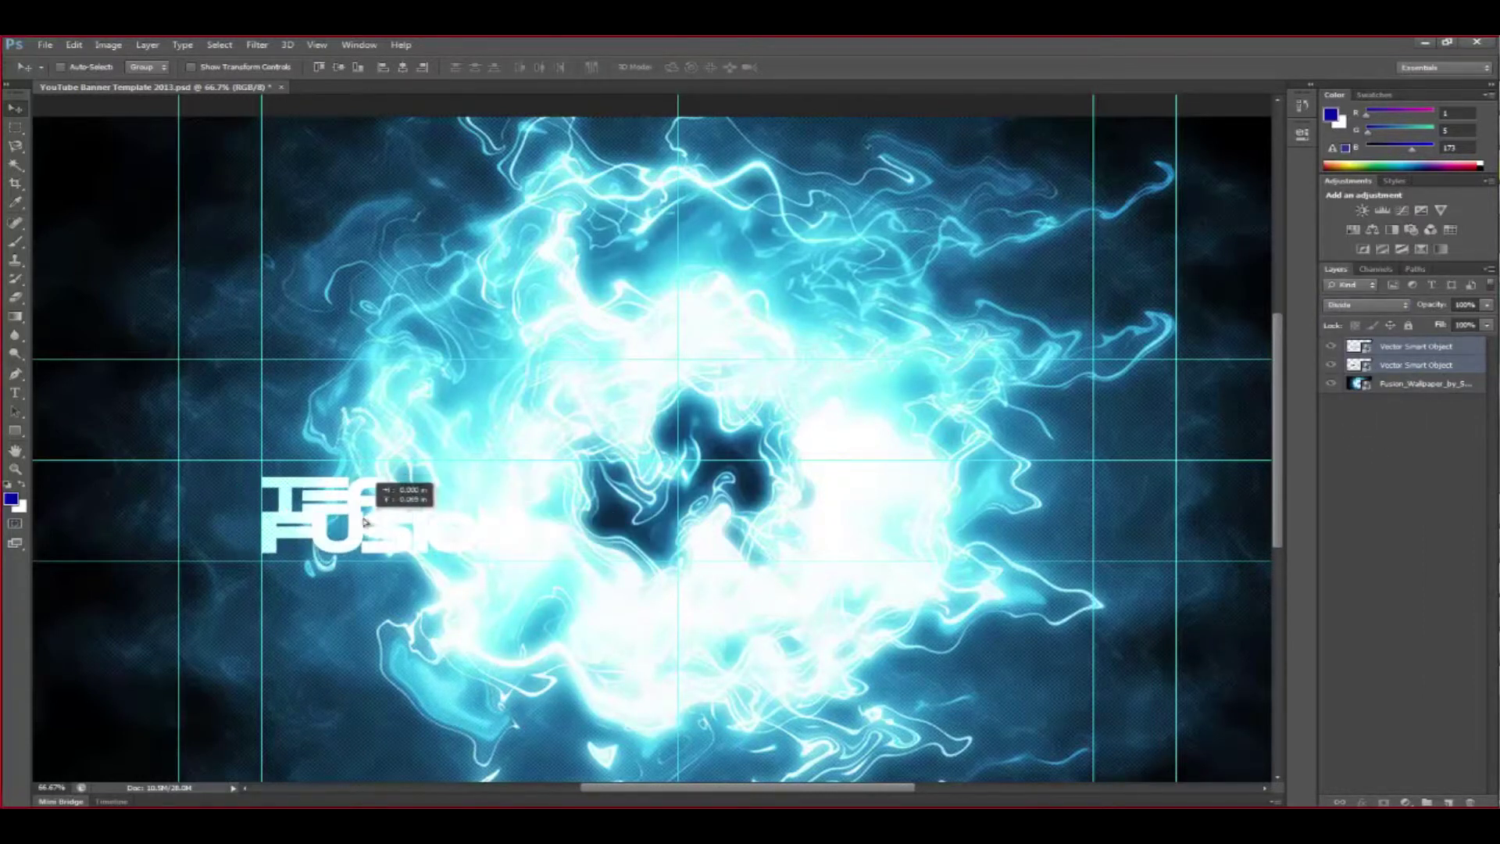
pyautogui.click(1367, 305)
pyautogui.click(1368, 425)
pyautogui.press('Down')
pyautogui.press('Down')
pyautogui.press('Down')
# Step: Add a drop shadow to the TEAM layer and copy it onto the other text layer
pyautogui.click(1416, 365)
pyautogui.click(1363, 803)
pyautogui.click(630, 250)
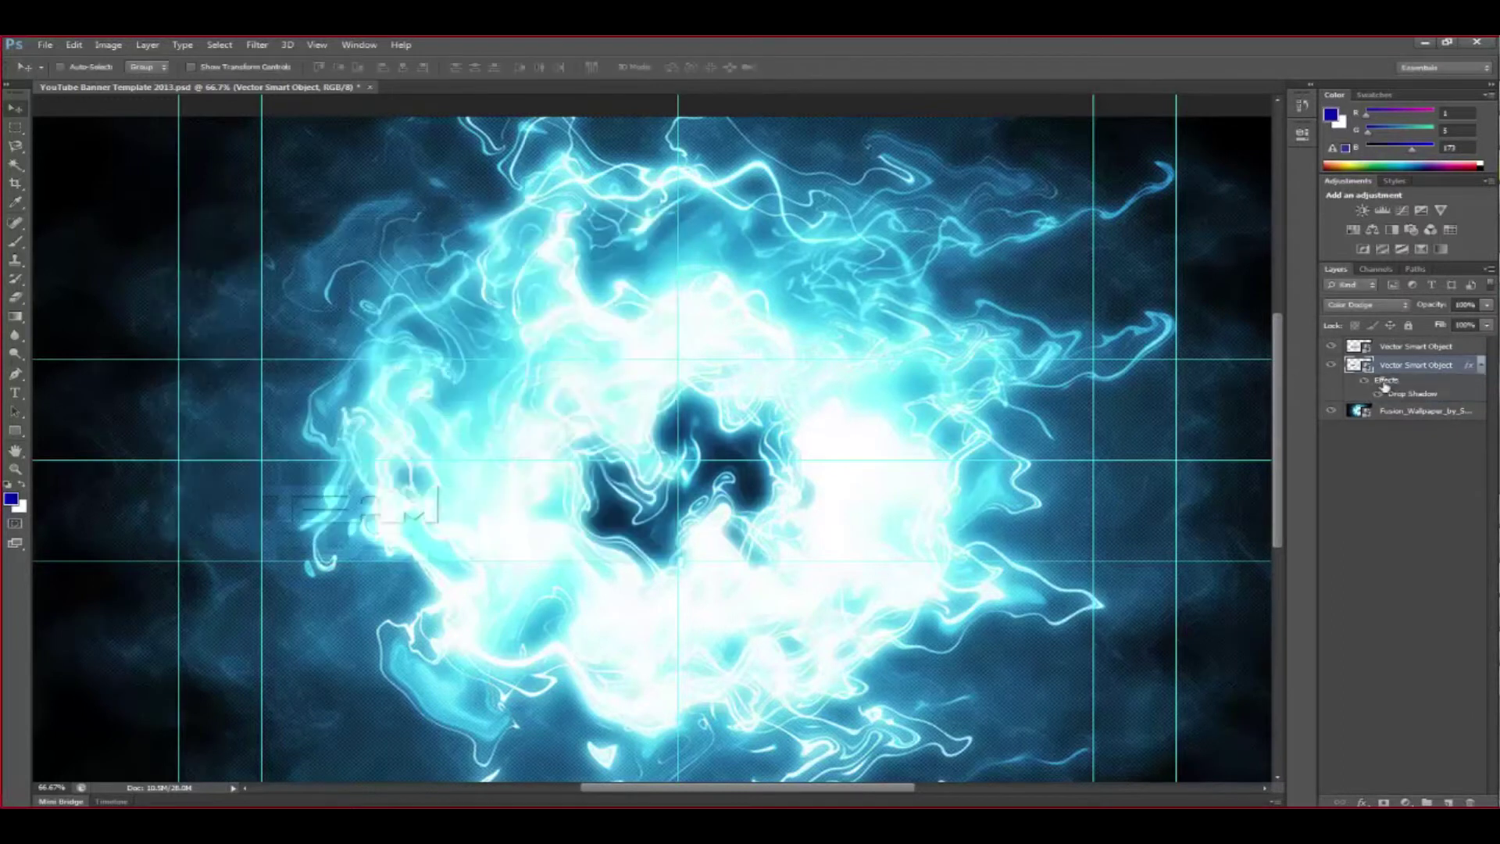
pyautogui.moveTo(1386, 381); pyautogui.dragTo(1396, 348)
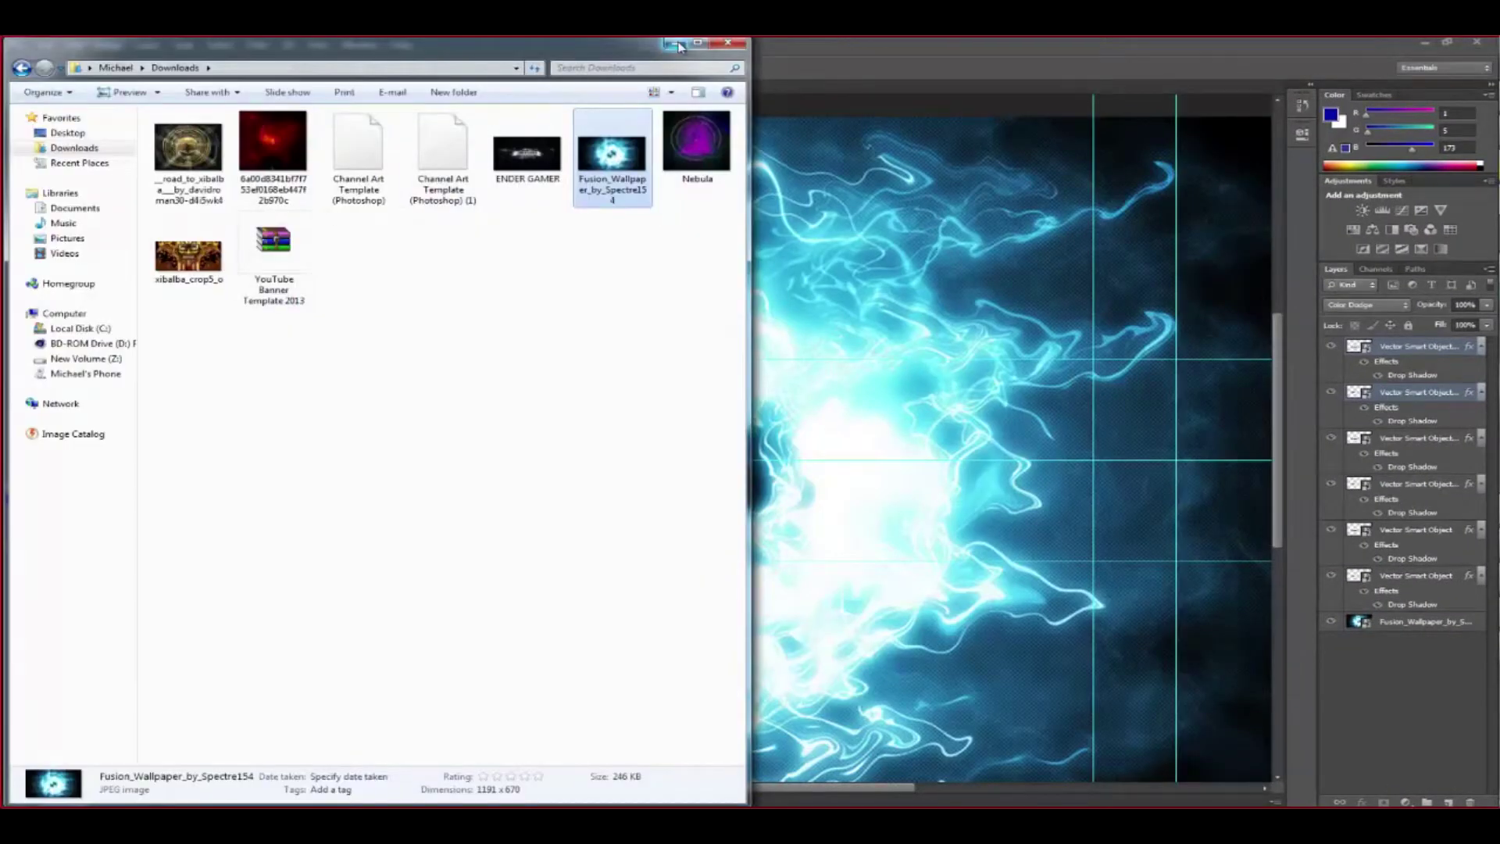
# Step: Start opening another image file from the File menu
pyautogui.click(678, 44)
pyautogui.click(45, 45)
pyautogui.click(39, 74)
# Step: Open FusionLogo.psd from New Volume (Z:) and drag its atom layer into the banner
pyautogui.scroll(-3, 573, 442)
pyautogui.scroll(-3, 573, 442)
pyautogui.scroll(-1, 572, 442)
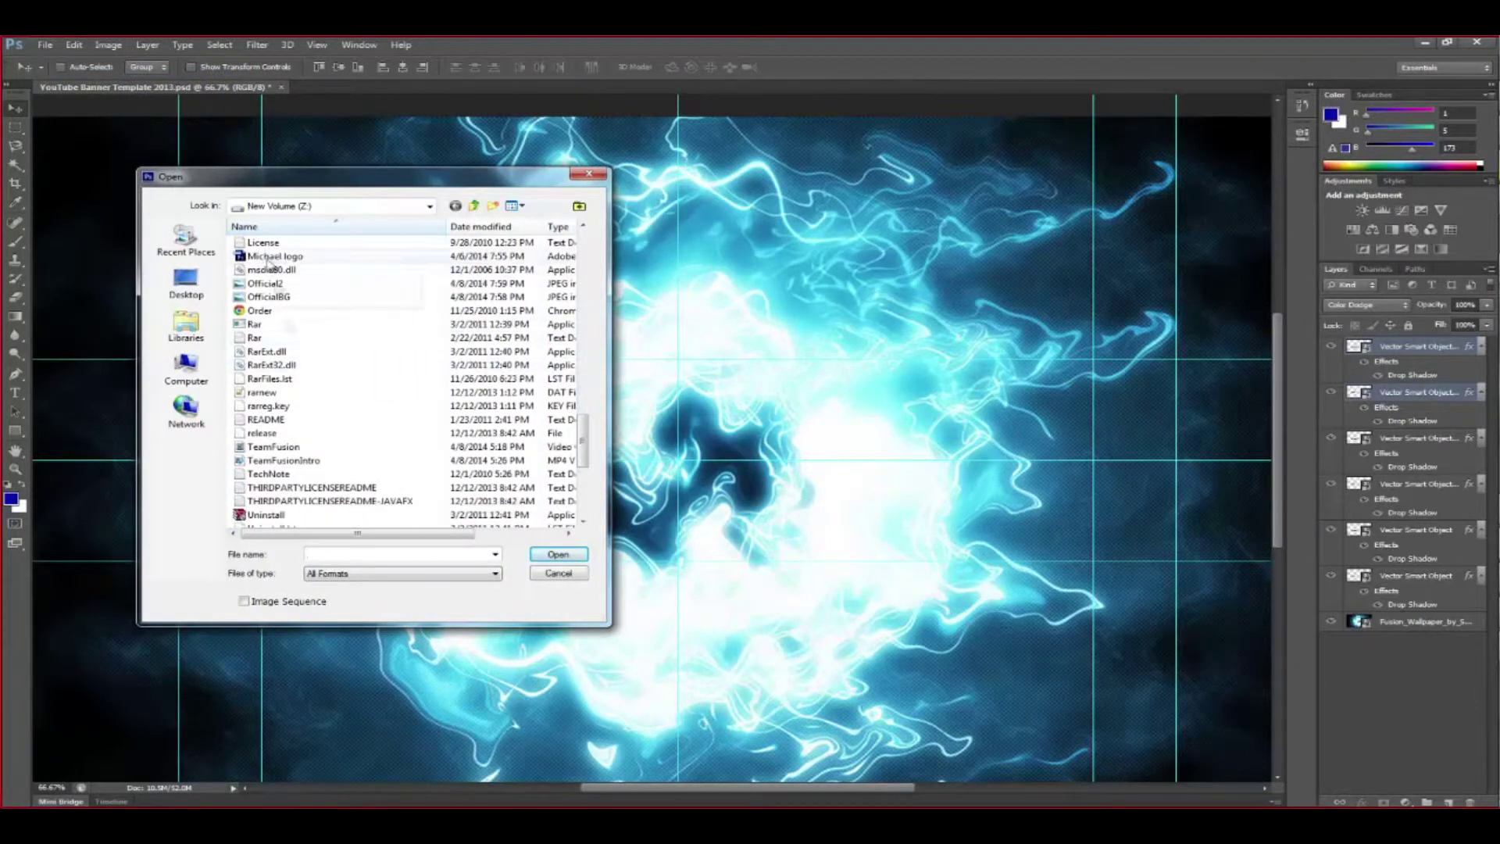
pyautogui.scroll(-5, 584, 447)
pyautogui.click(282, 405)
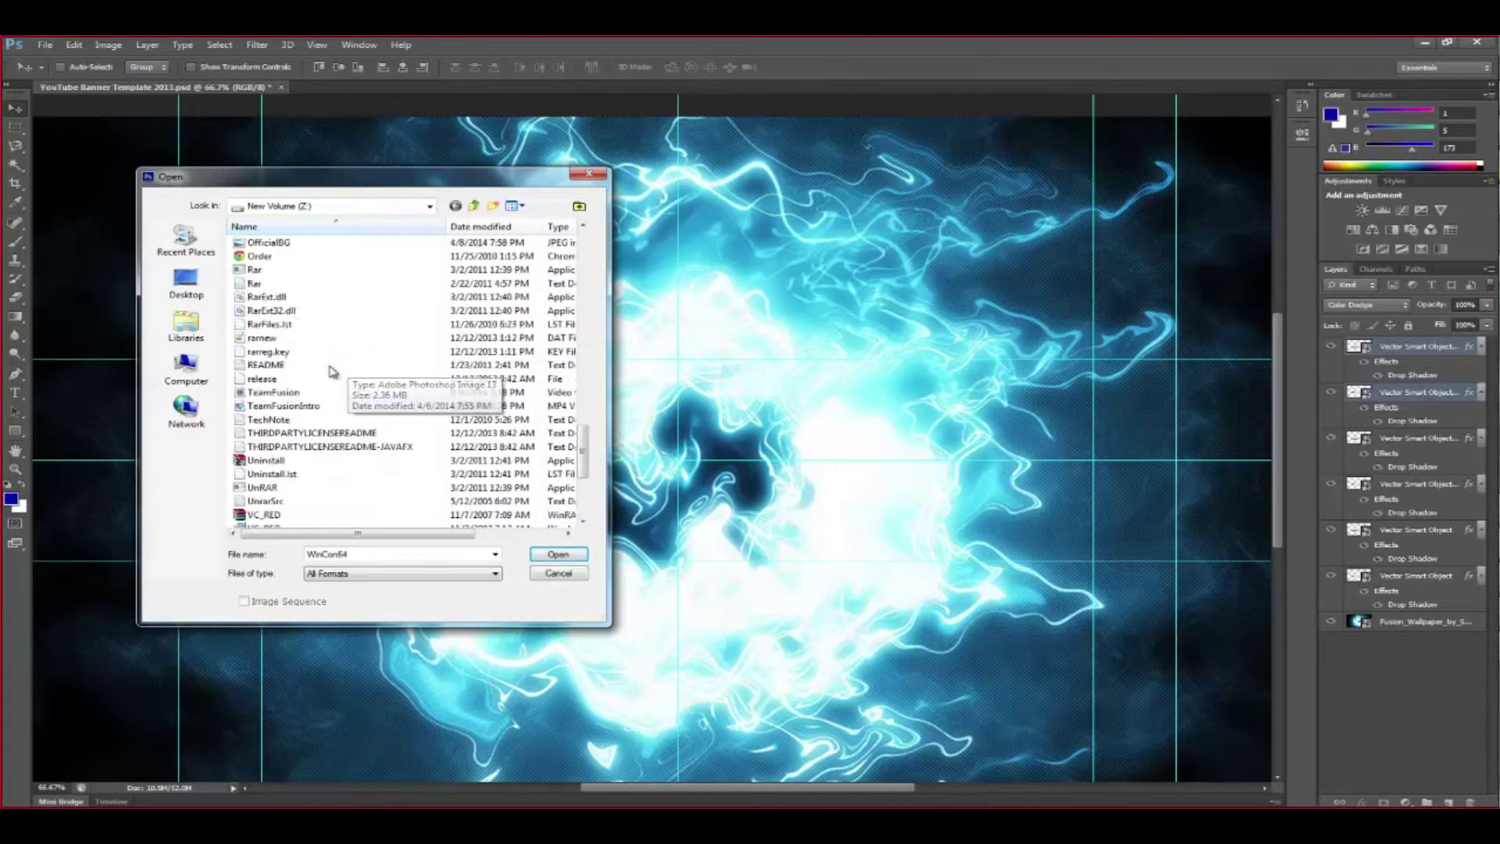
pyautogui.scroll(5, 333, 371)
pyautogui.doubleClick(332, 376)
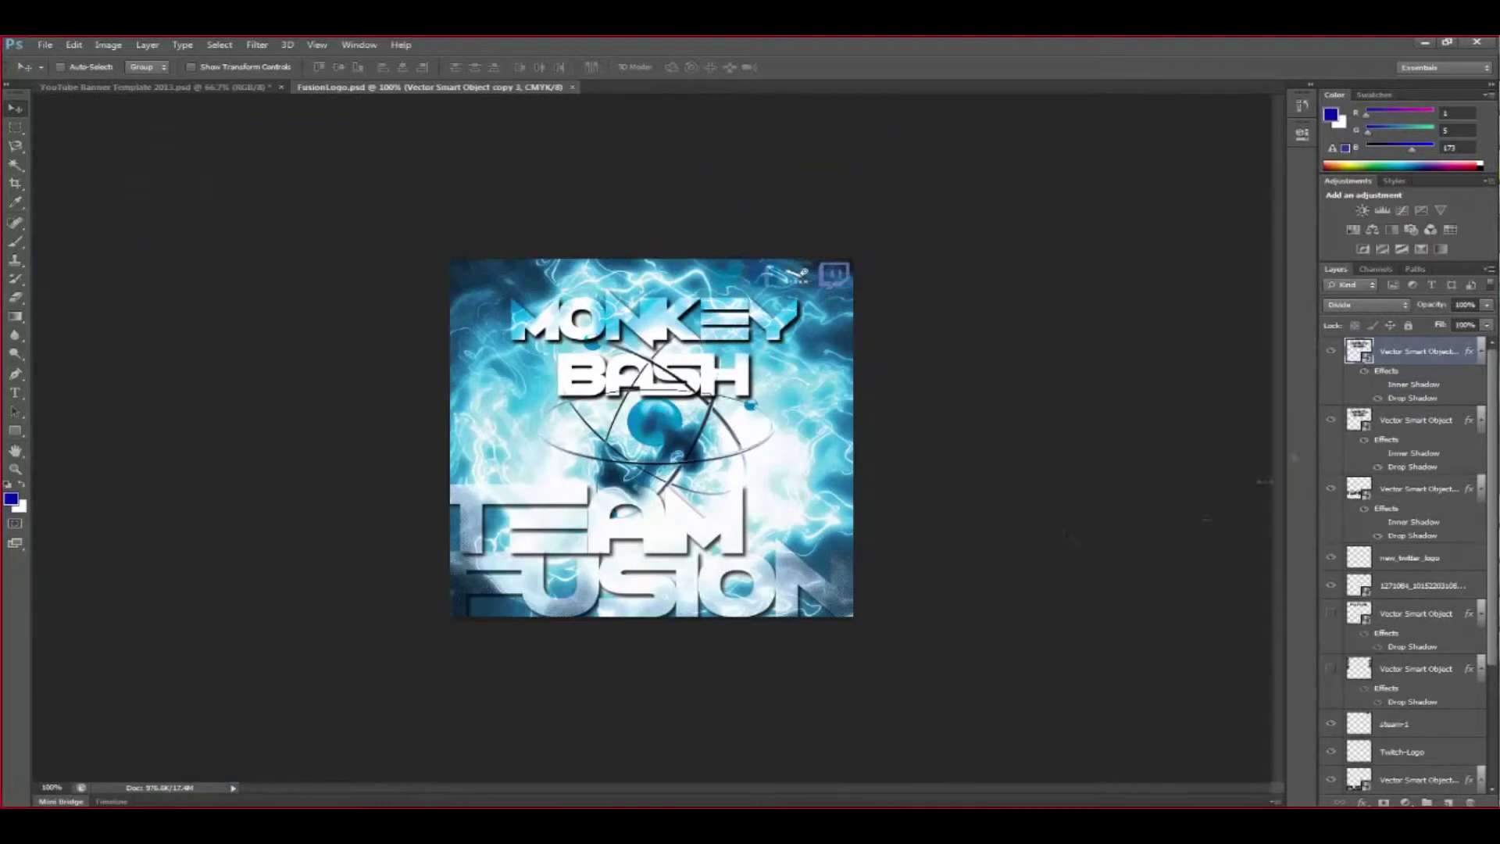
pyautogui.click(1389, 724)
pyautogui.moveTo(656, 422); pyautogui.dragTo(703, 461)
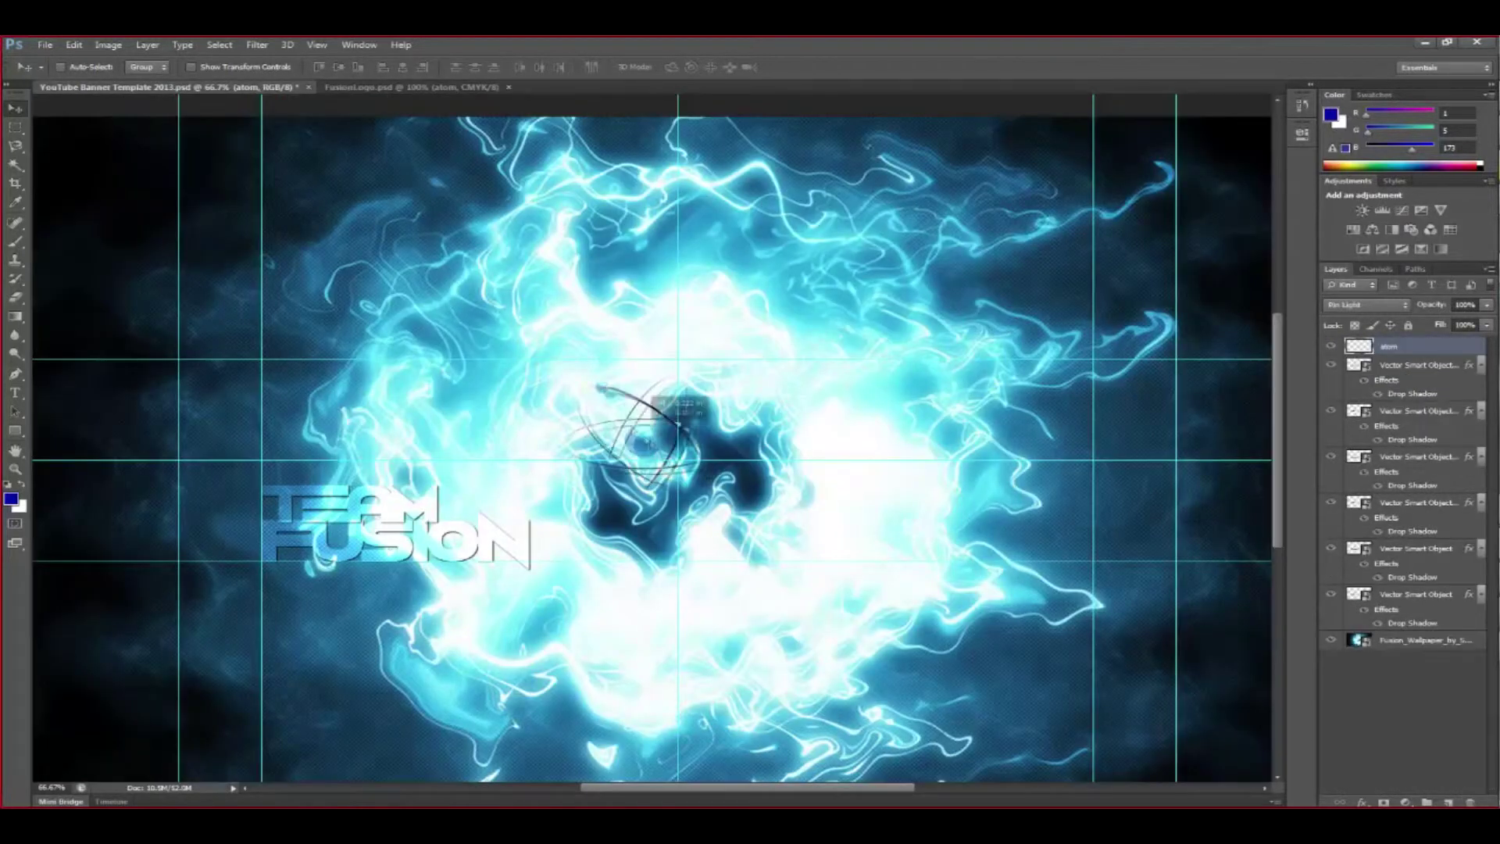
# Step: Scale the atom proportionally to about 157% and commit the transform
pyautogui.hotkey('ctrl', 't')
pyautogui.moveTo(817, 379); pyautogui.dragTo(876, 347)
pyautogui.hotkey('ctrl', 'z')
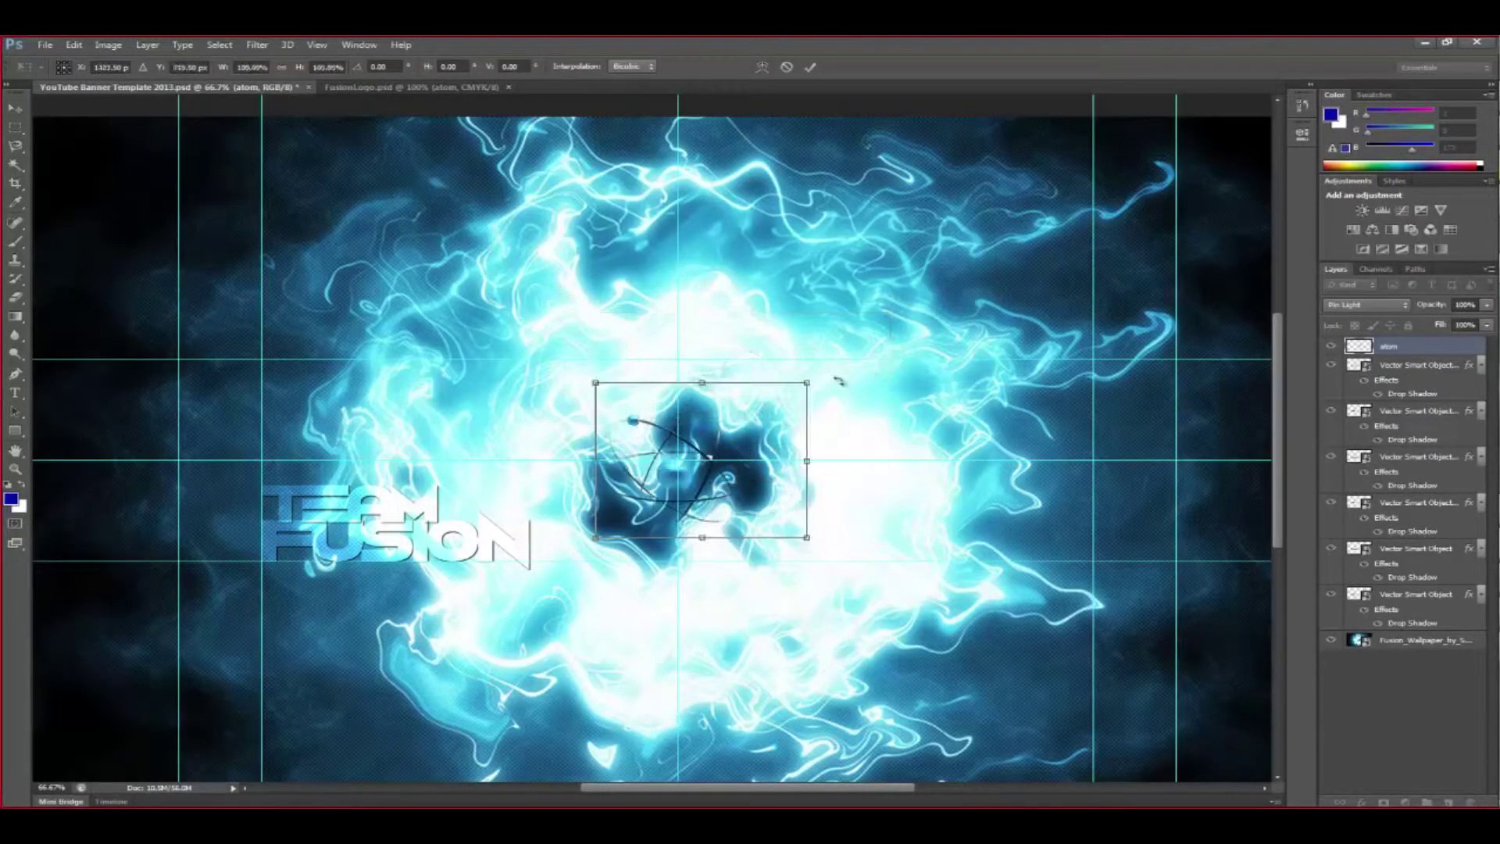
pyautogui.moveTo(809, 382); pyautogui.dragTo(930, 310)
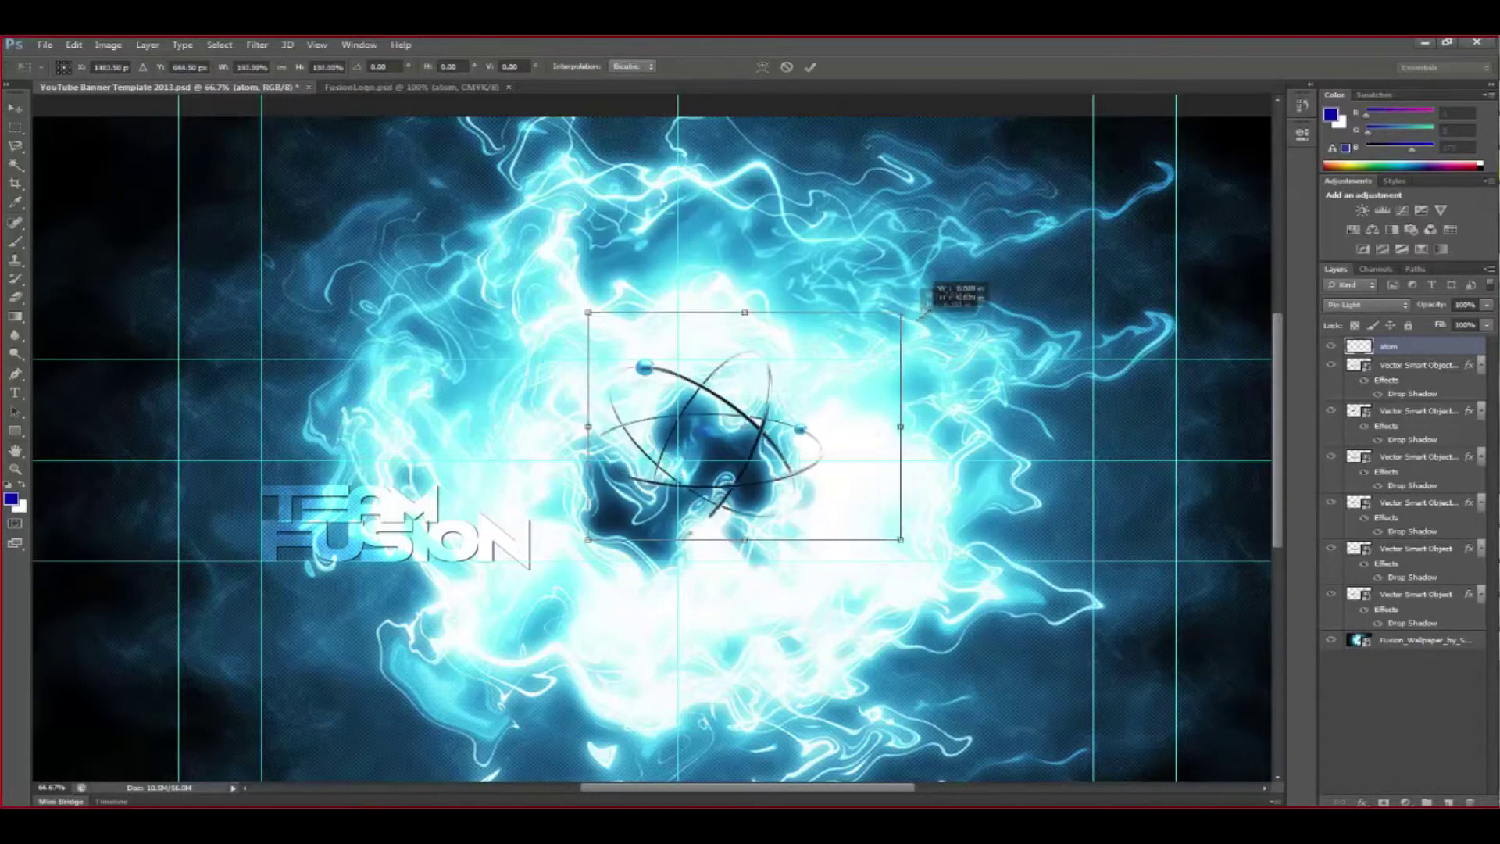
pyautogui.press('Return')
# Step: Zoom in on the atom, select the Magic Eraser tool, then zoom back out
pyautogui.moveTo(754, 422); pyautogui.dragTo(782, 422)
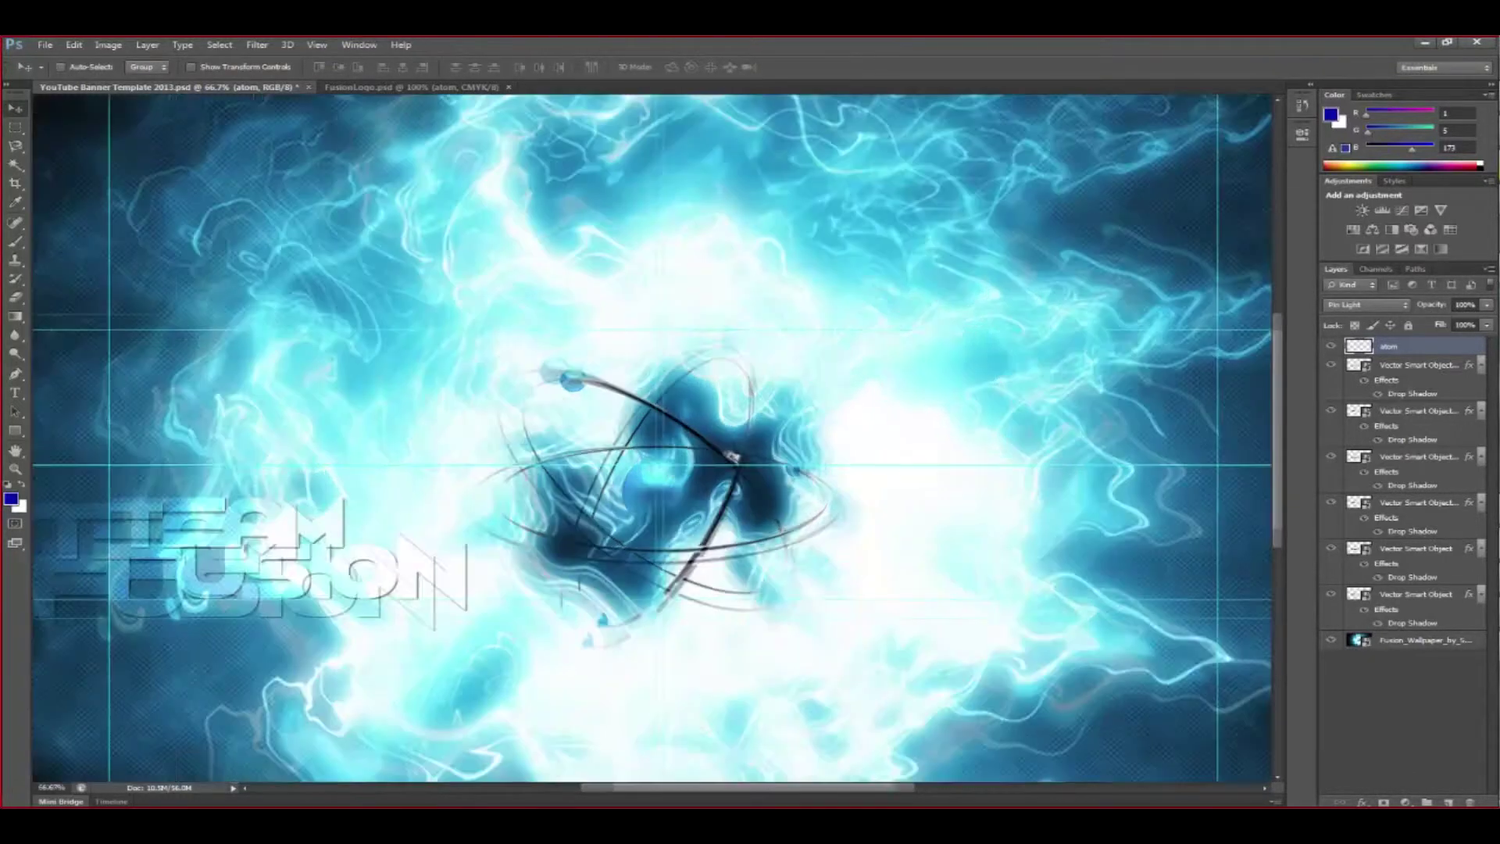
pyautogui.hotkey('ctrl', '+')
pyautogui.hotkey('ctrl', '+')
pyautogui.hotkey('ctrl', '+')
pyautogui.rightClick(15, 297)
pyautogui.click(78, 329)
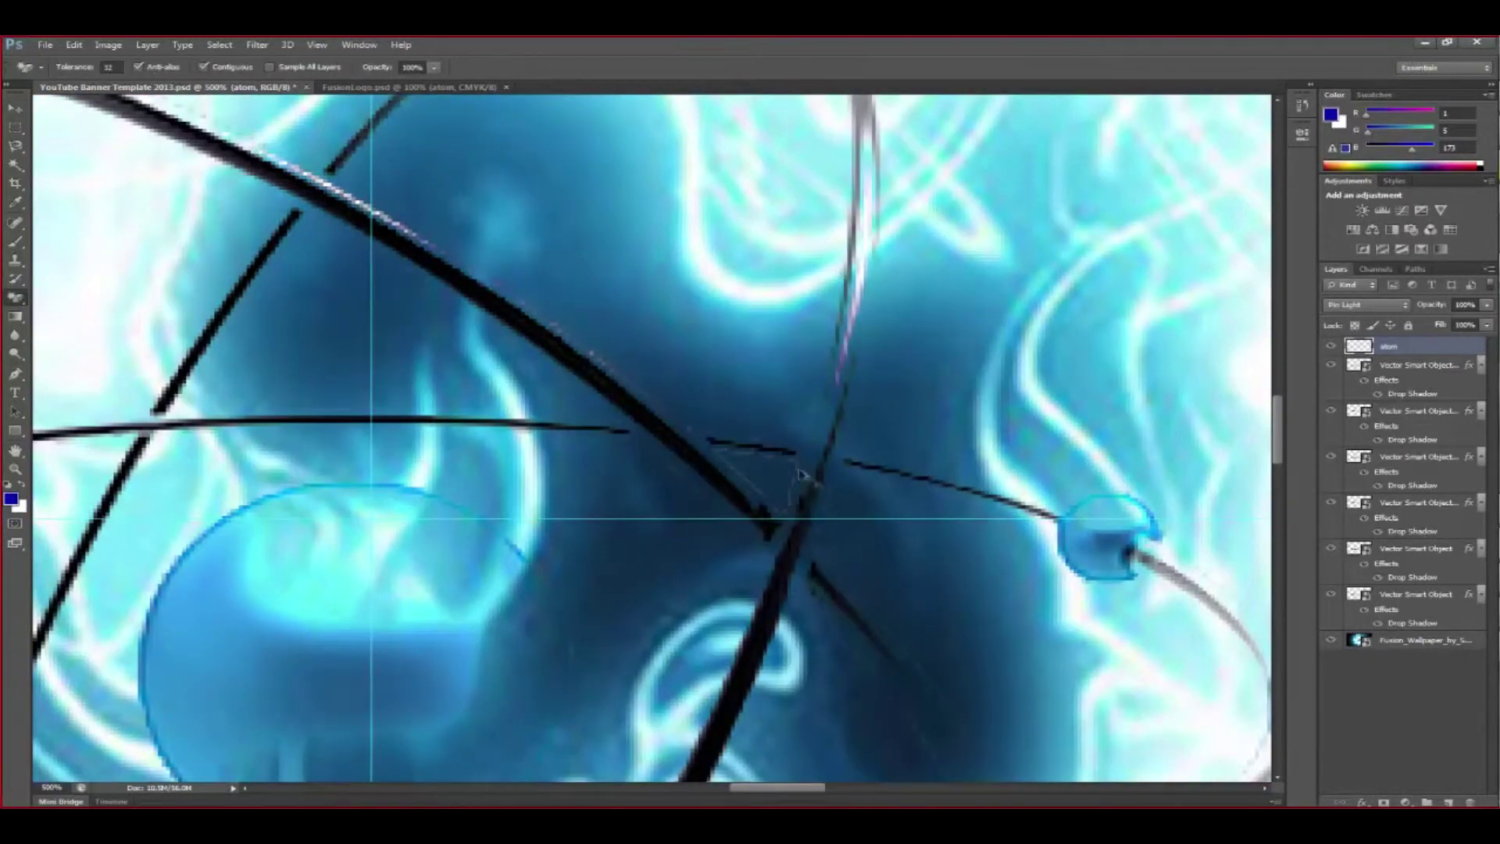
pyautogui.hotkey('ctrl', '-')
pyautogui.hotkey('ctrl', '-')
pyautogui.hotkey('ctrl', '-')
pyautogui.hotkey('ctrl', '-')
pyautogui.hotkey('ctrl', '-')
pyautogui.hotkey('ctrl', '-')
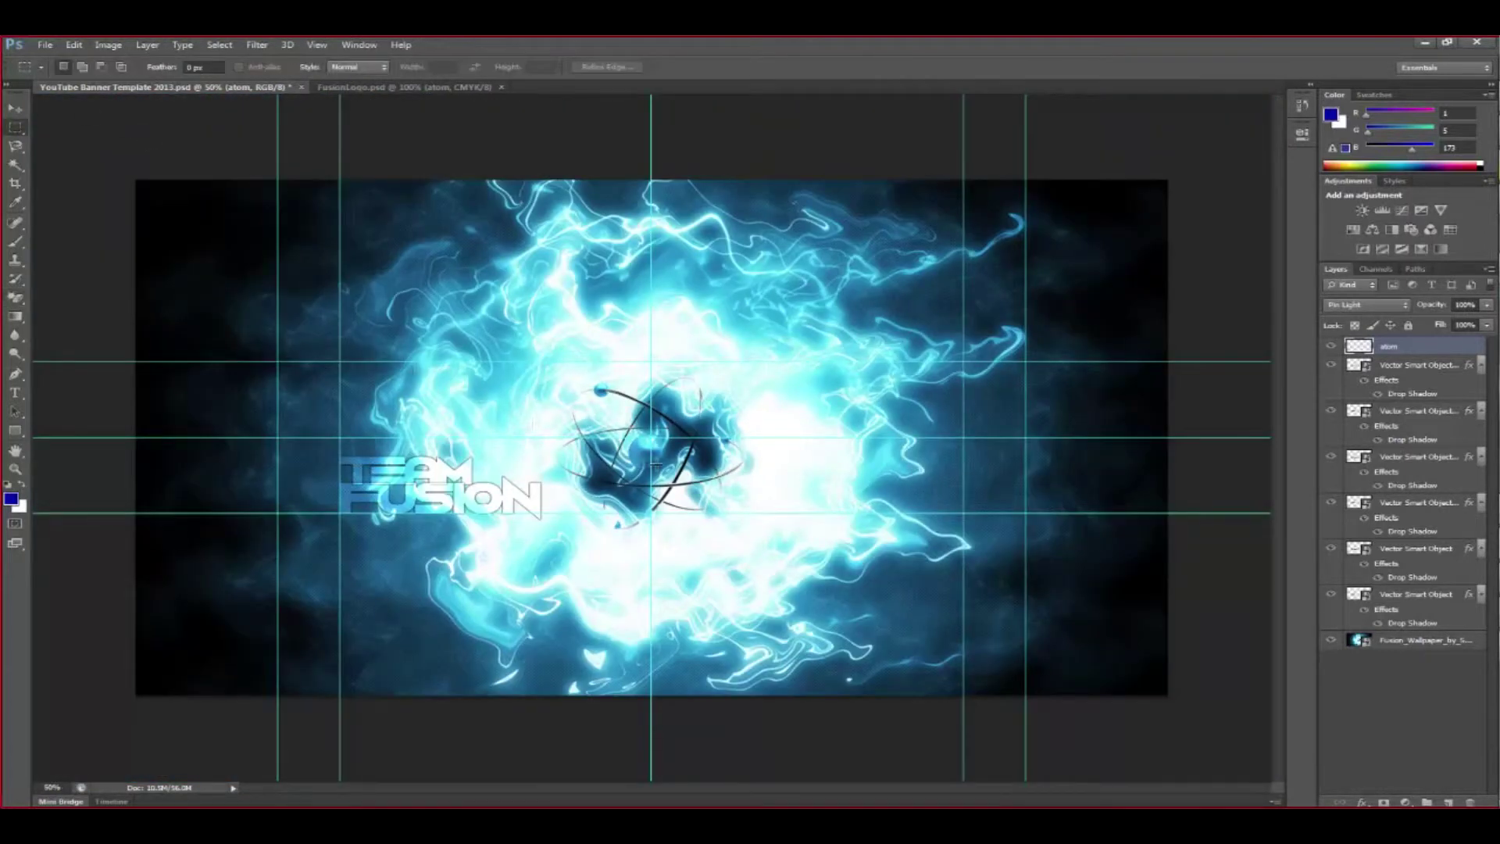
# Step: Nudge the atom slightly upward in the banner
pyautogui.click(15, 108)
pyautogui.moveTo(664, 445); pyautogui.dragTo(665, 436)
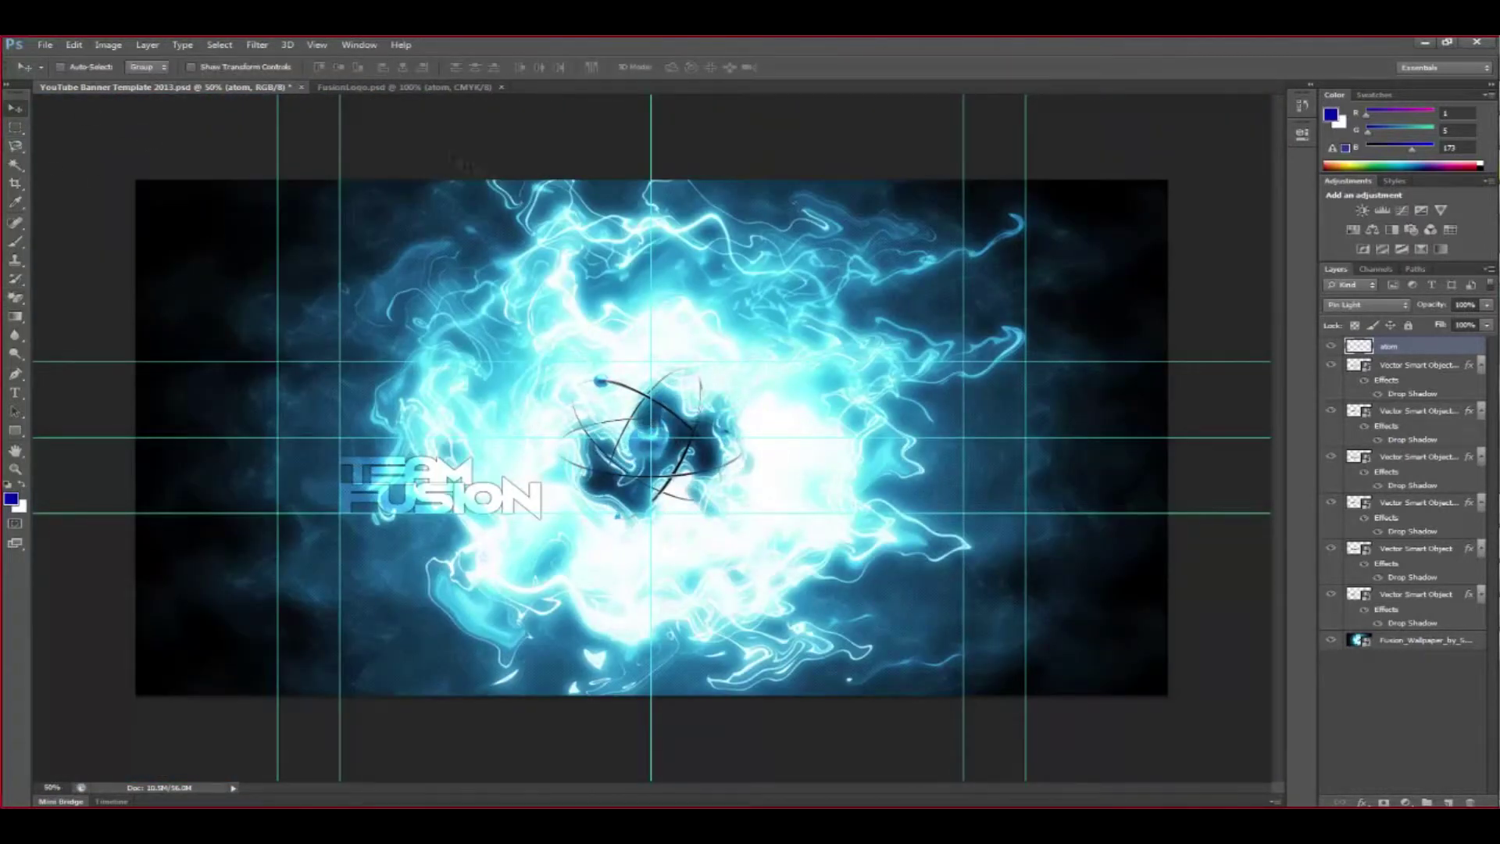
pyautogui.click(394, 87)
pyautogui.click(249, 88)
# Step: Set all six Vector Smart Object text layers to Soft Light blending
pyautogui.click(1425, 369)
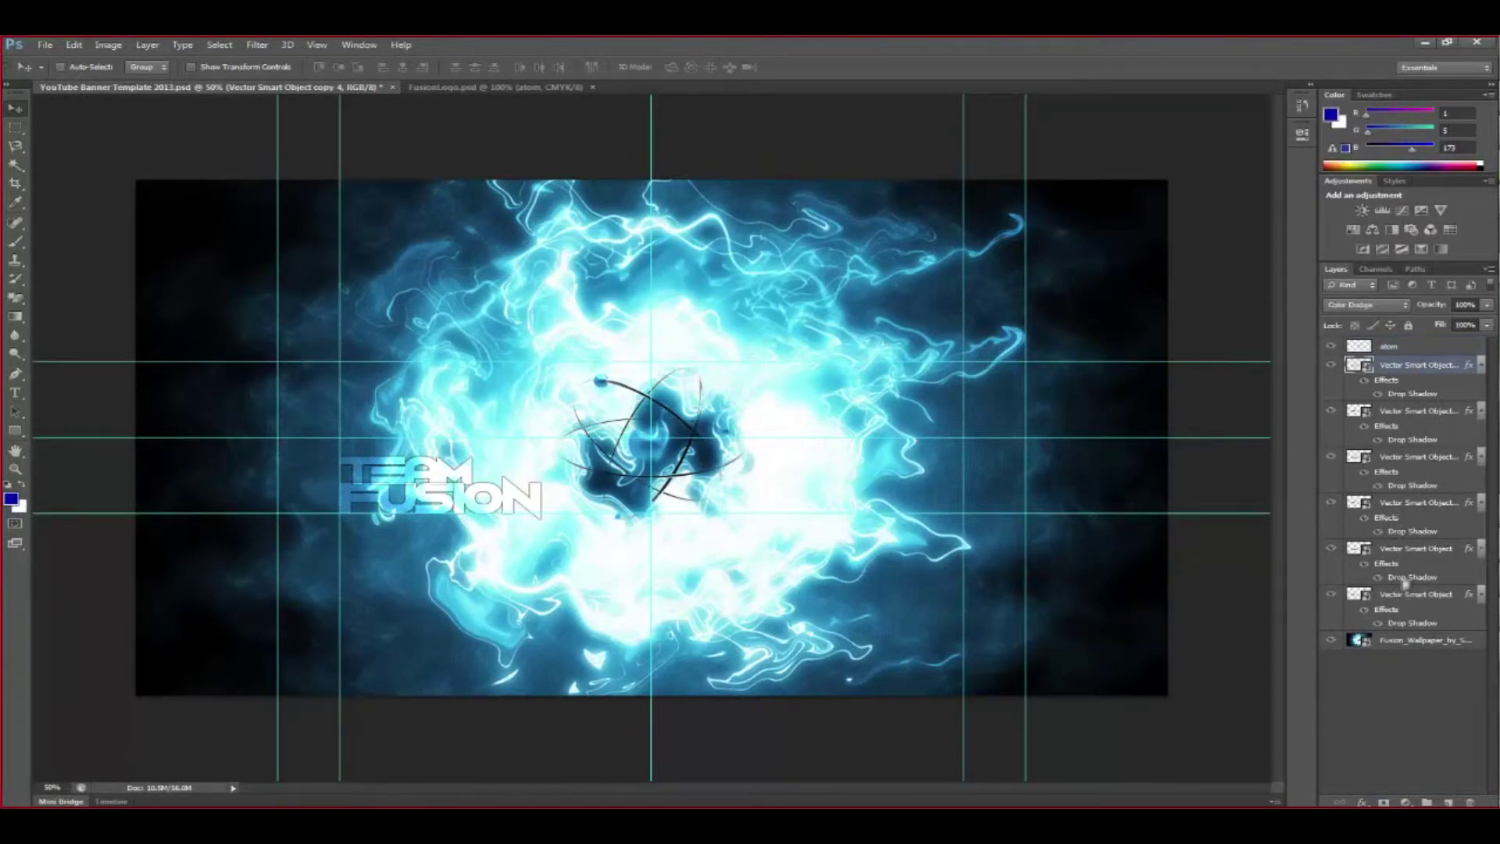
pyautogui.keyDown('shift'); pyautogui.click(1416, 594); pyautogui.keyUp('shift')
pyautogui.click(1366, 305)
pyautogui.click(1379, 356)
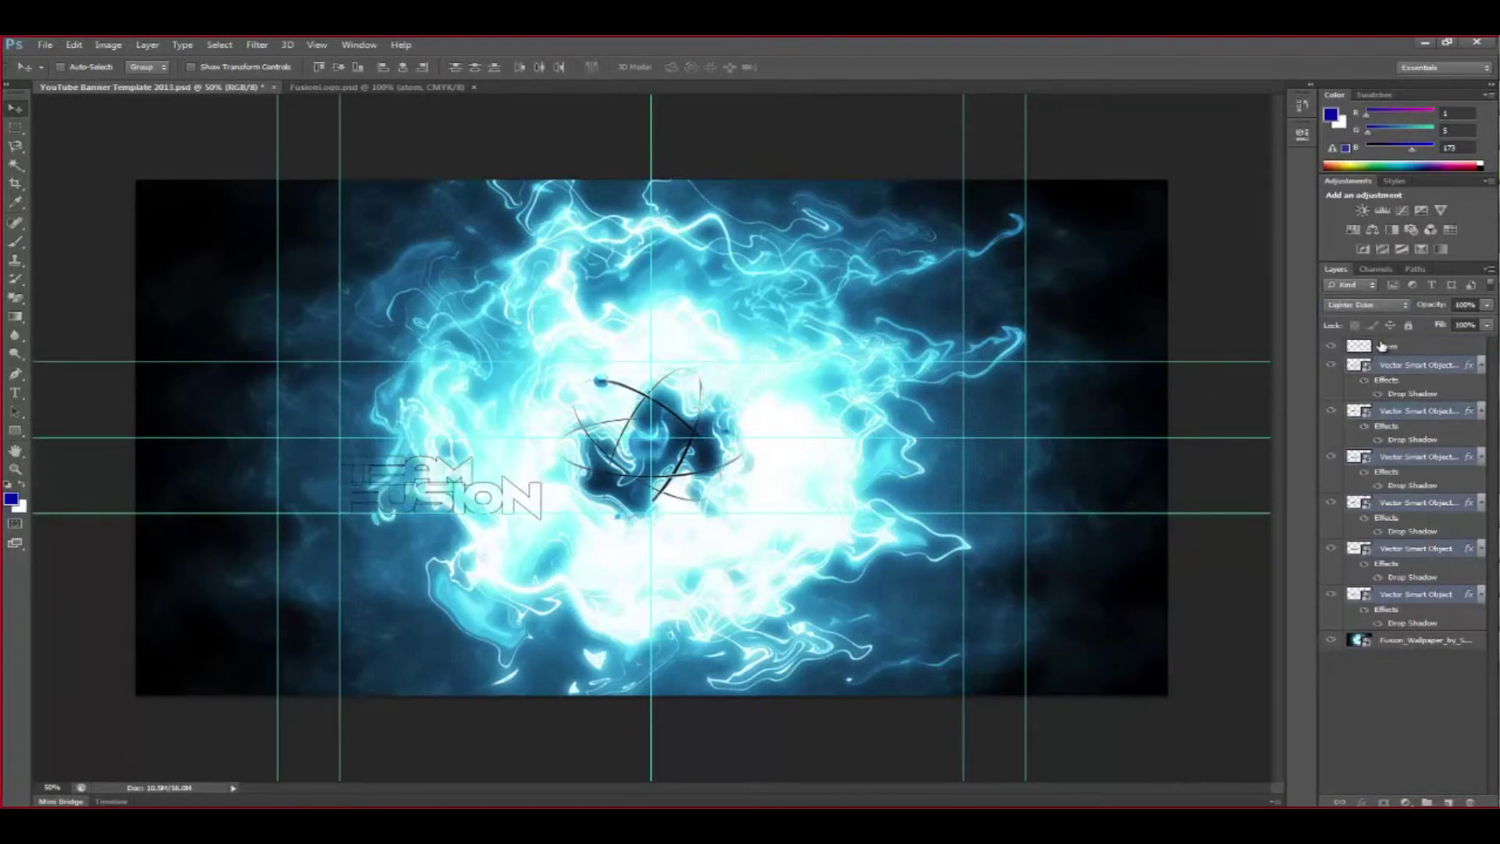
pyautogui.press('Down')
pyautogui.press('Down')
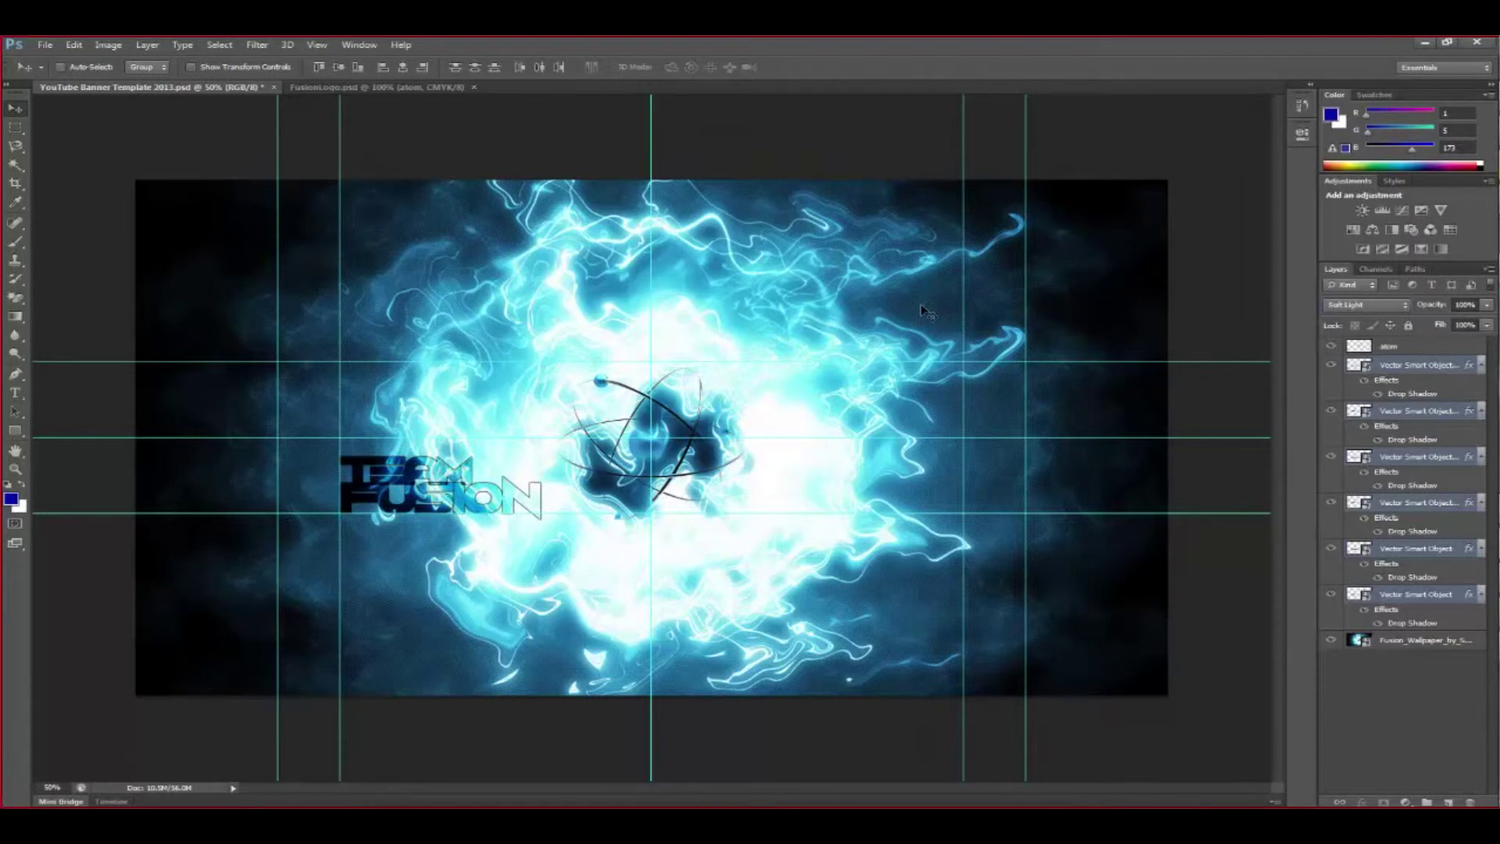
pyautogui.click(1413, 641)
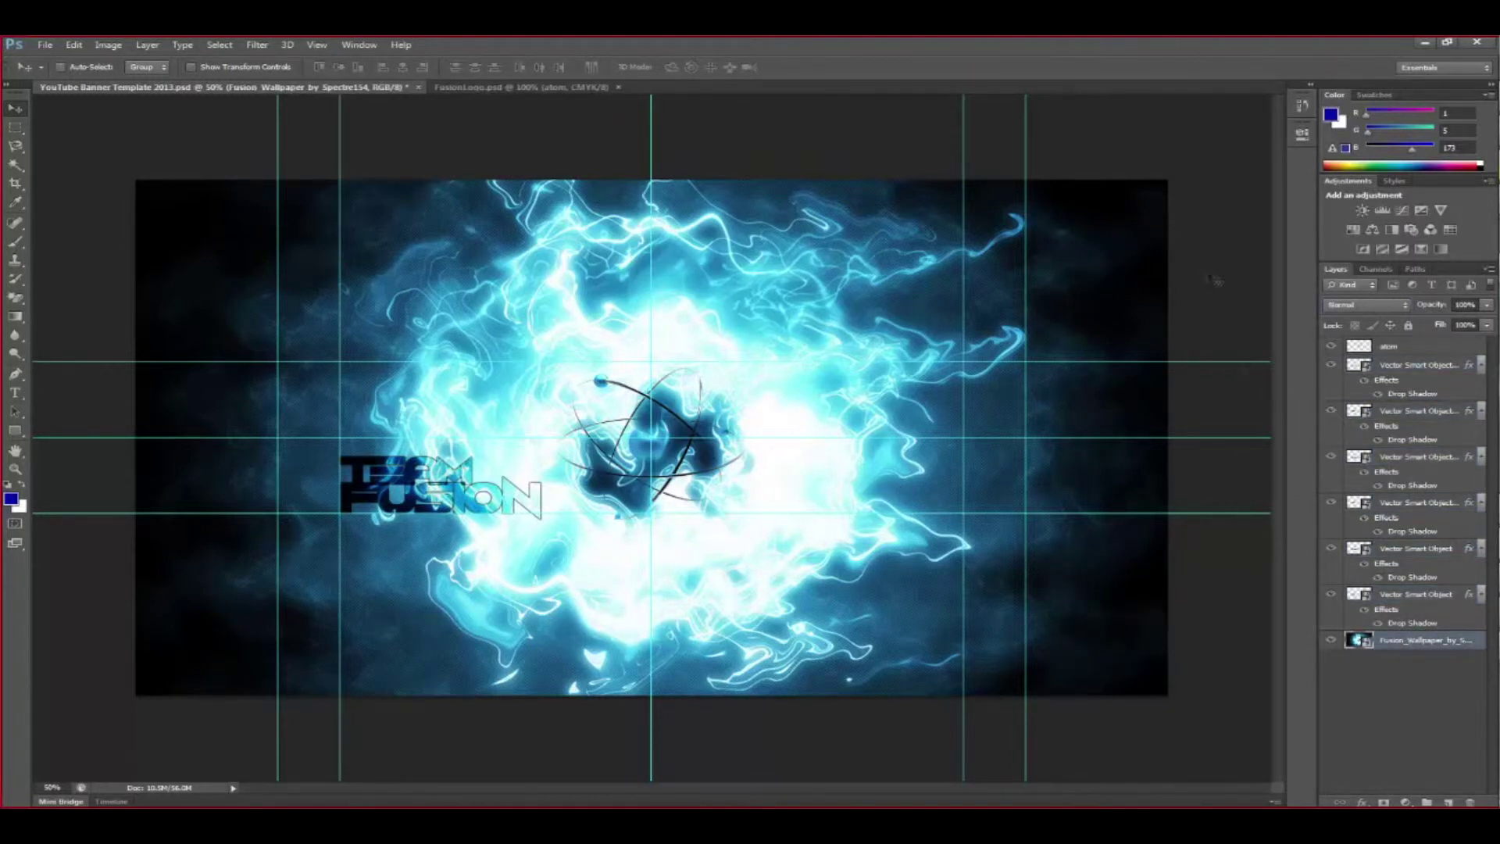
# Step: Close FusionLogo.psd and type OFFICIAL as new text in Illustrator
pyautogui.click(472, 87)
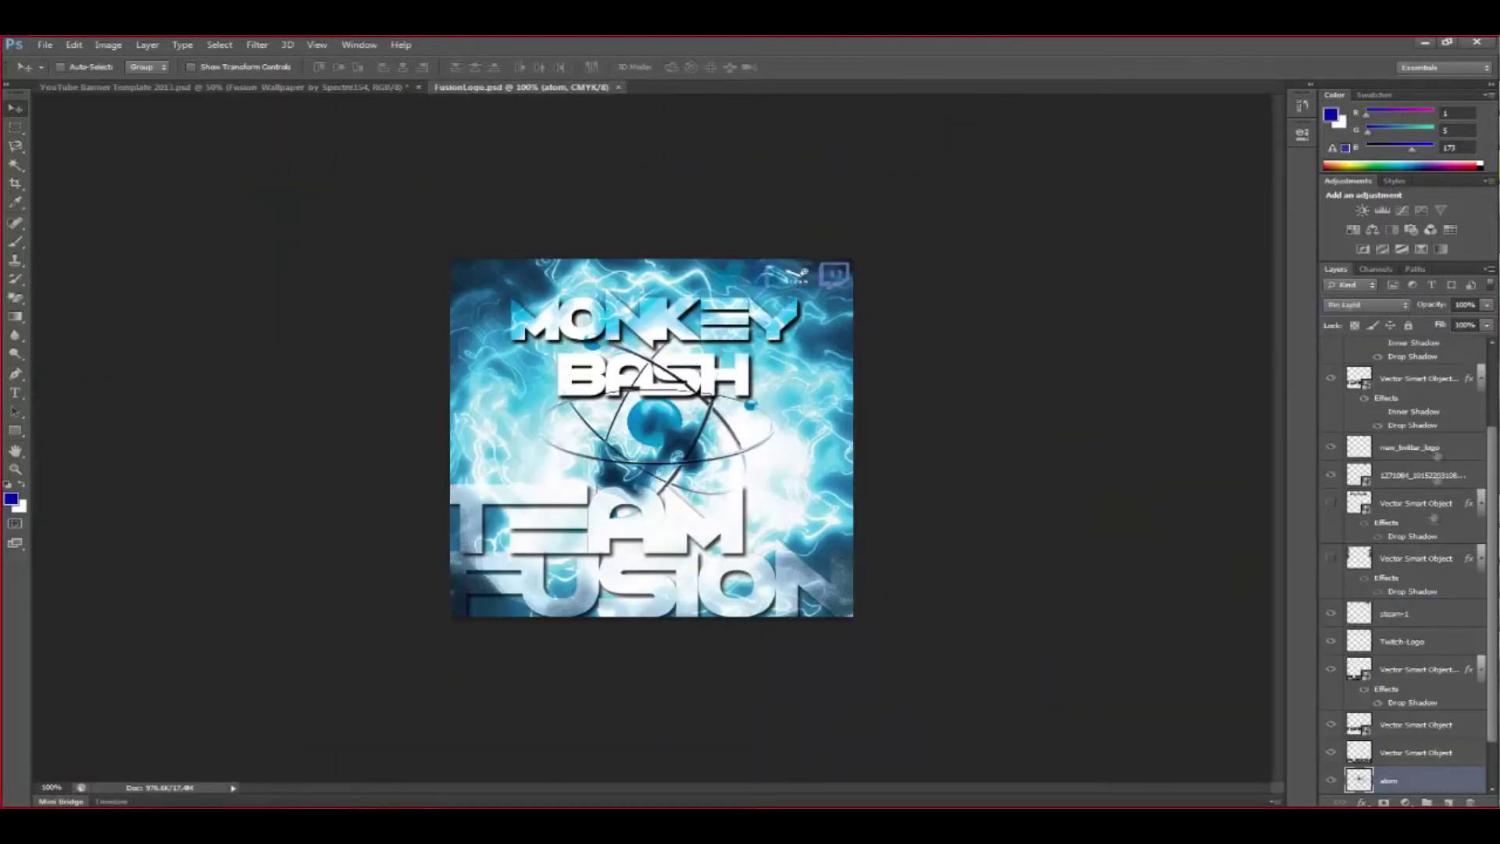
pyautogui.click(618, 88)
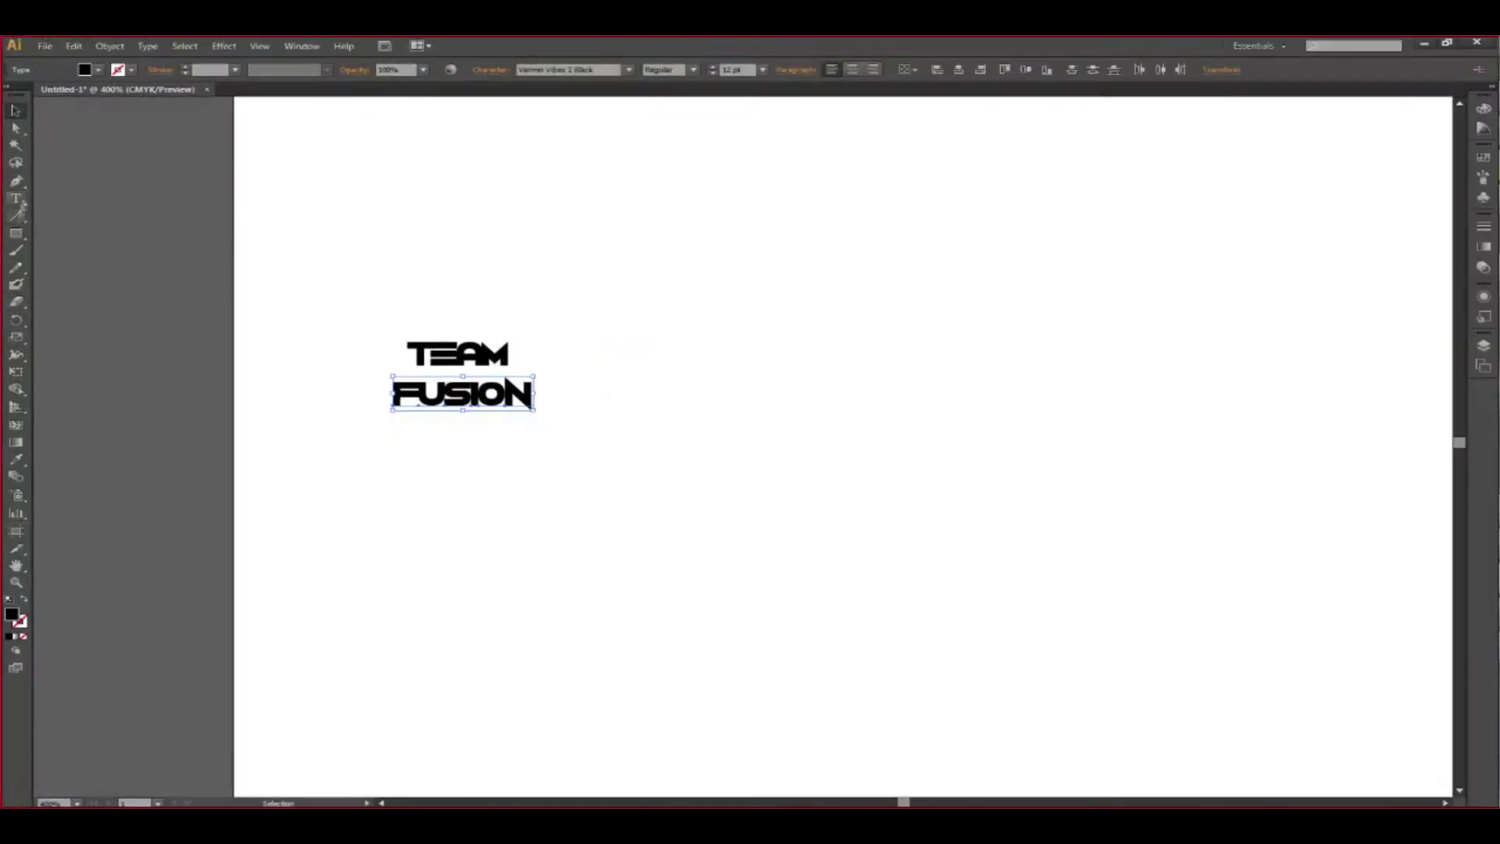
pyautogui.click(16, 198)
pyautogui.click(680, 418)
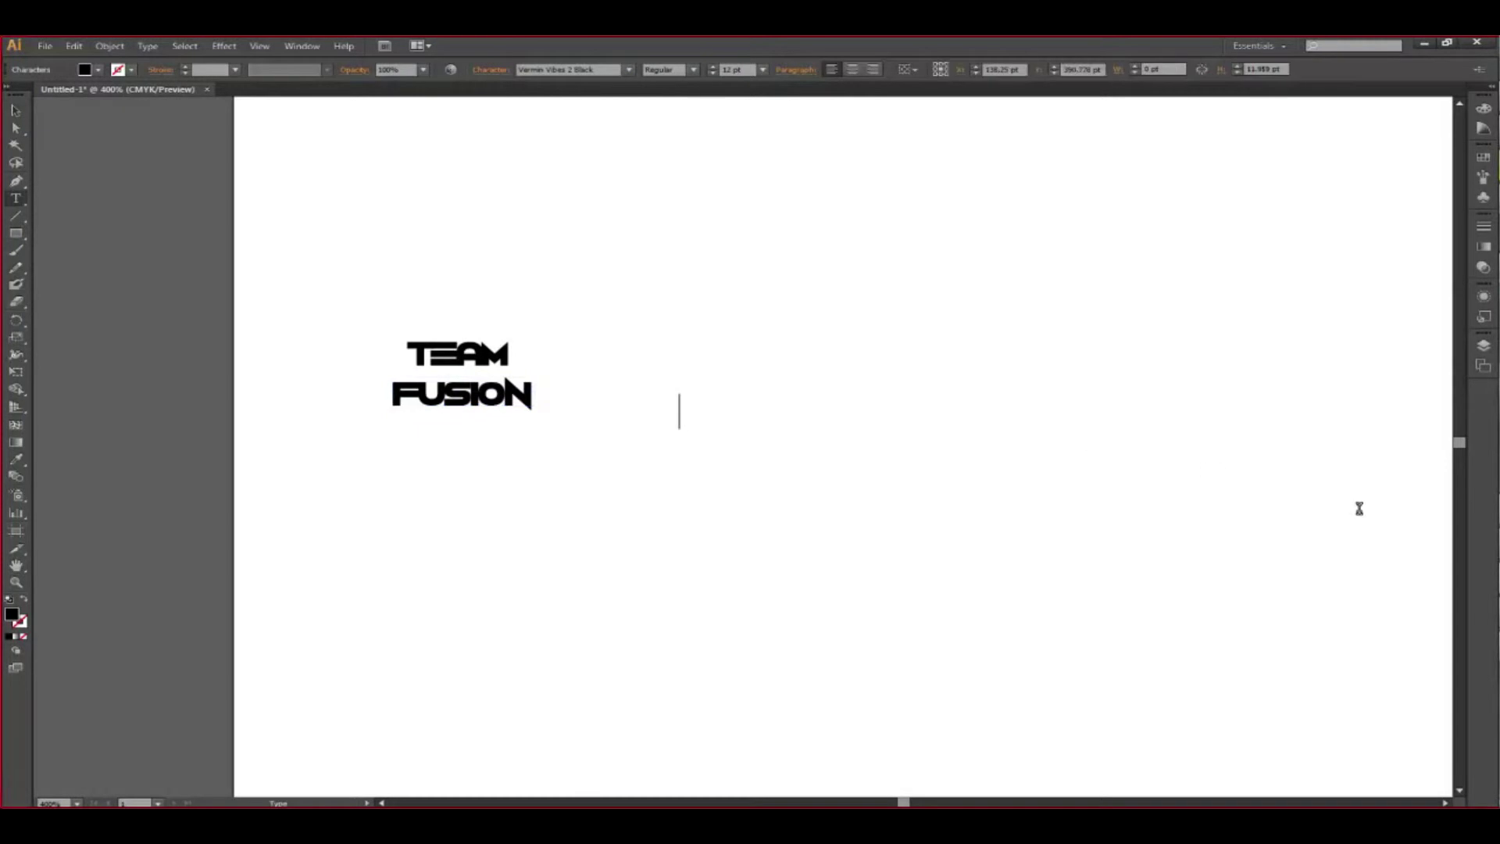
pyautogui.write('OFFICIAL')
pyautogui.press('Escape')
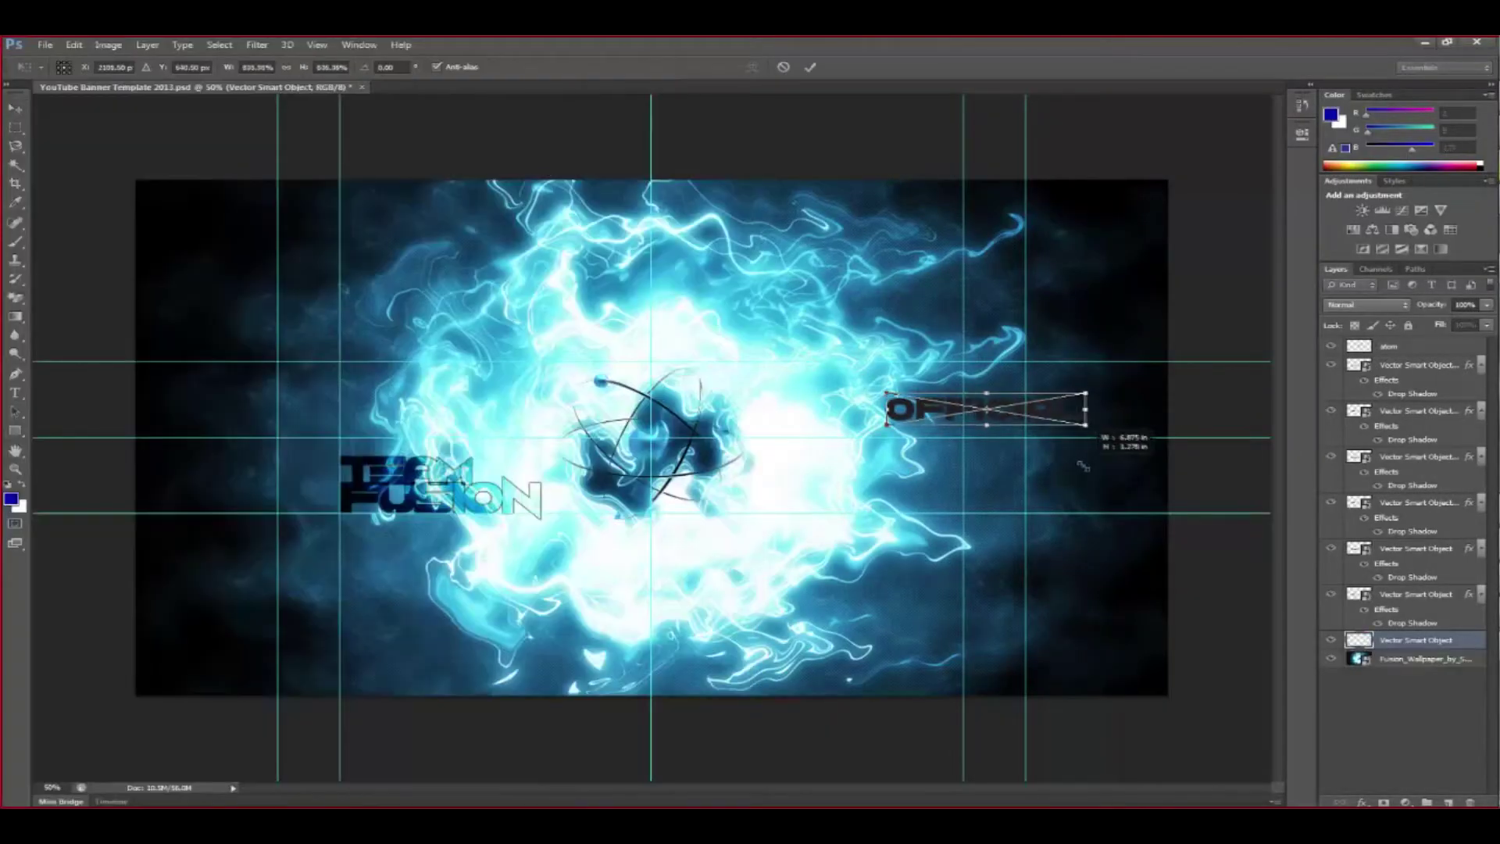
# Step: Place OFFICIAL right of the atom, raise it, and set its blend mode to Lighter Color
pyautogui.press('Return')
pyautogui.moveTo(1043, 411); pyautogui.dragTo(905, 445)
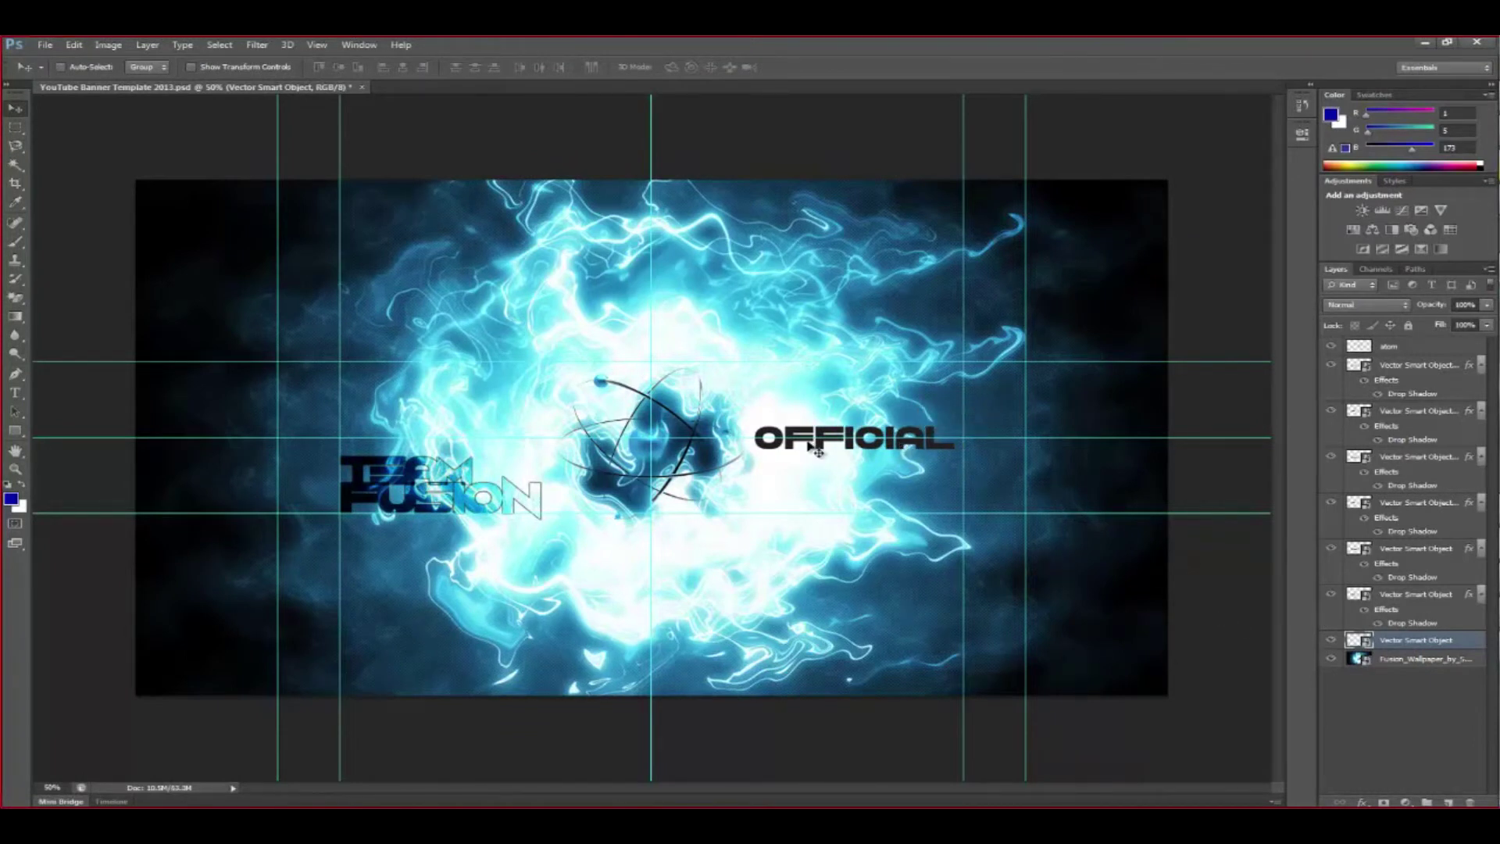
pyautogui.click(1366, 304)
pyautogui.click(1354, 615)
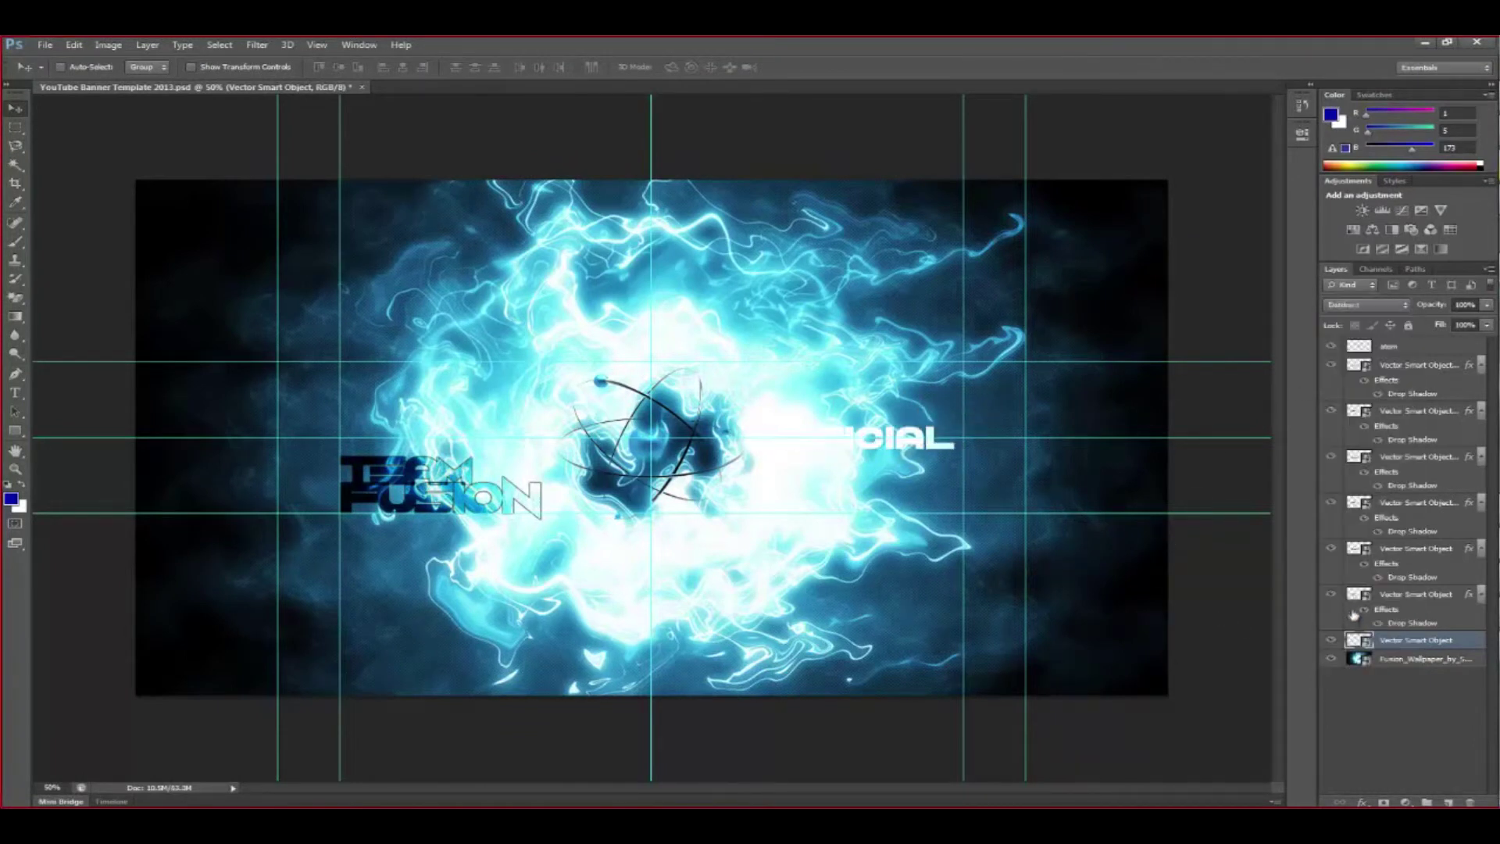
pyautogui.press('Up')
pyautogui.press('Up')
pyautogui.press('Up')
pyautogui.press('Up')
pyautogui.press('Up')
pyautogui.press('Up')
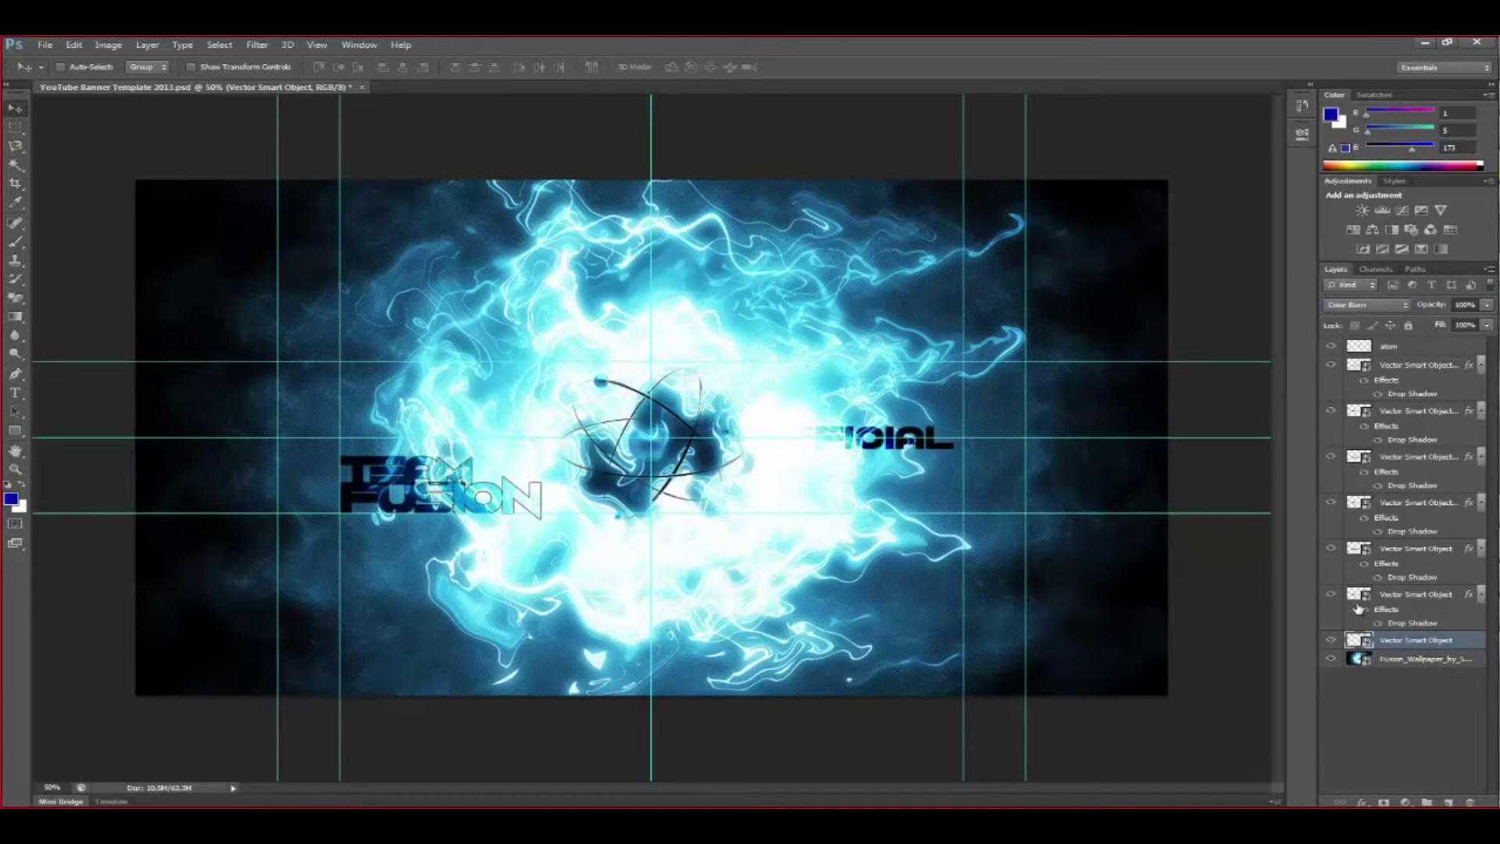
pyautogui.moveTo(906, 440); pyautogui.dragTo(930, 397)
pyautogui.click(1366, 304)
pyautogui.click(1355, 470)
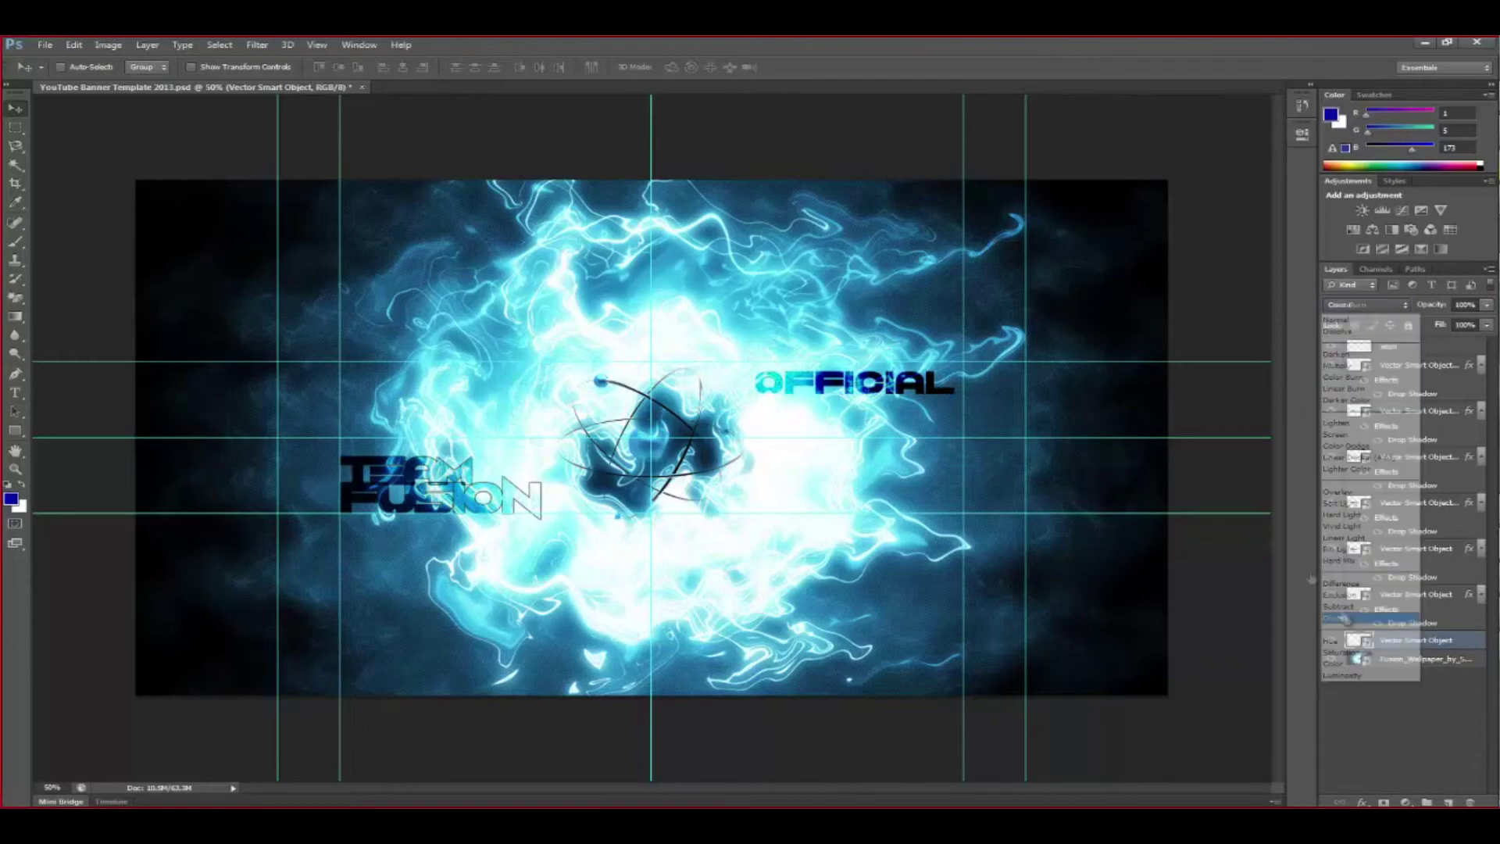